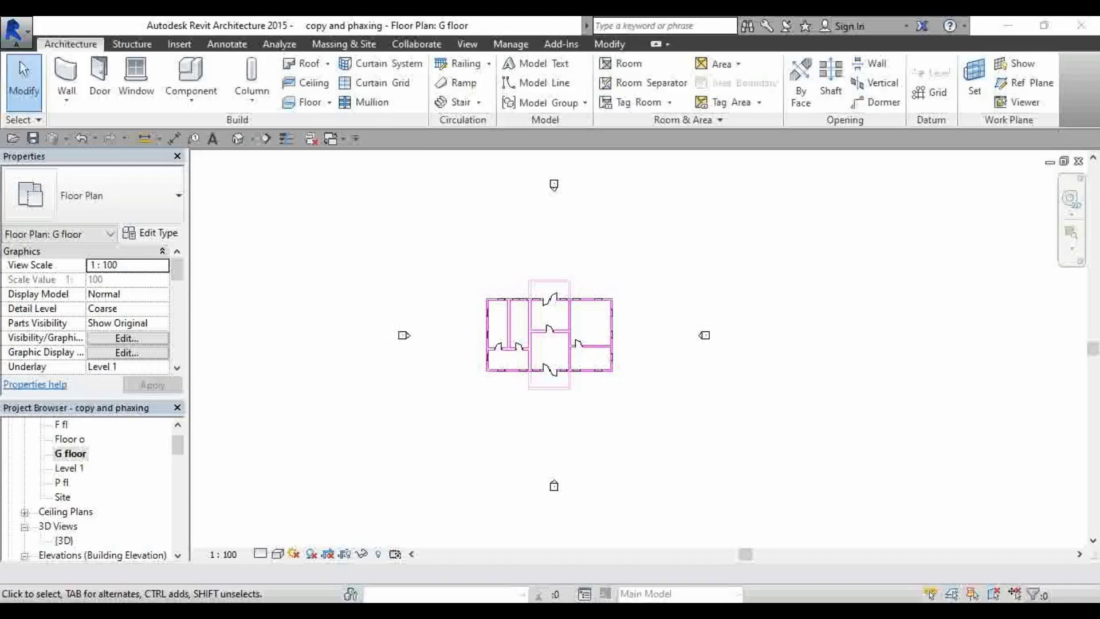
scroll(646, 426, "down", 2)
scroll(619, 367, "up", 3)
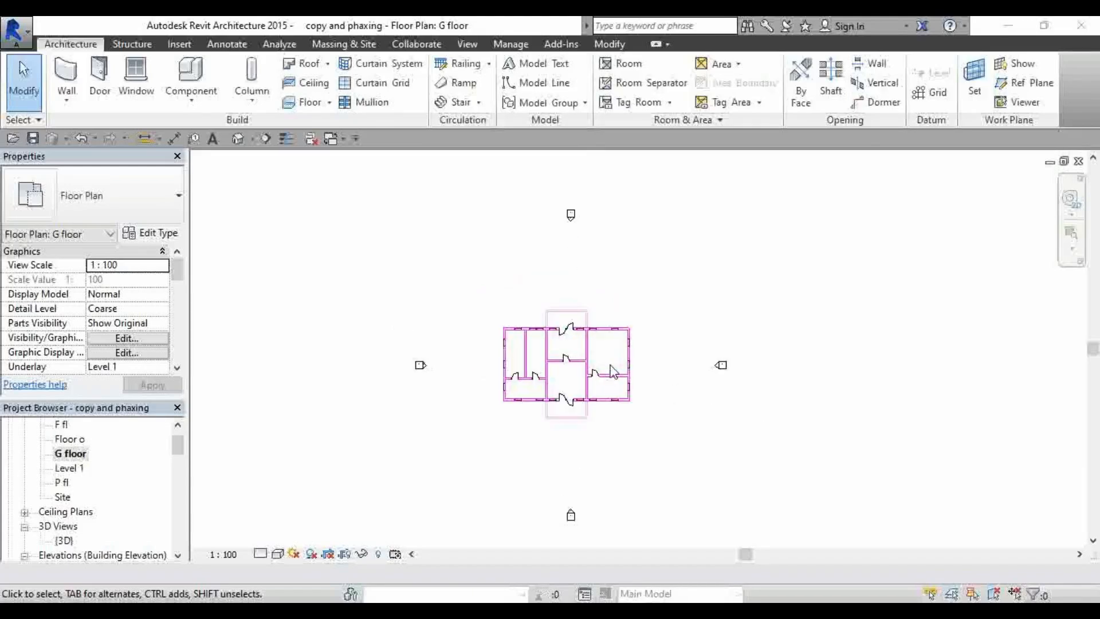
scroll(634, 303, "down", 1)
scroll(618, 373, "up", 1)
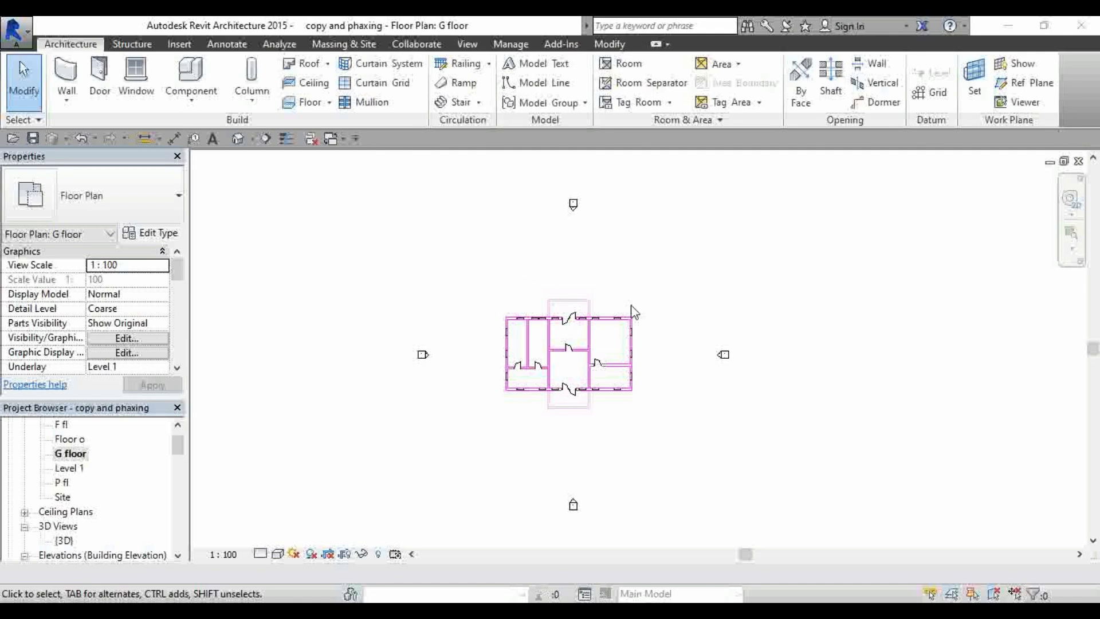
scroll(572, 355, "up", 2)
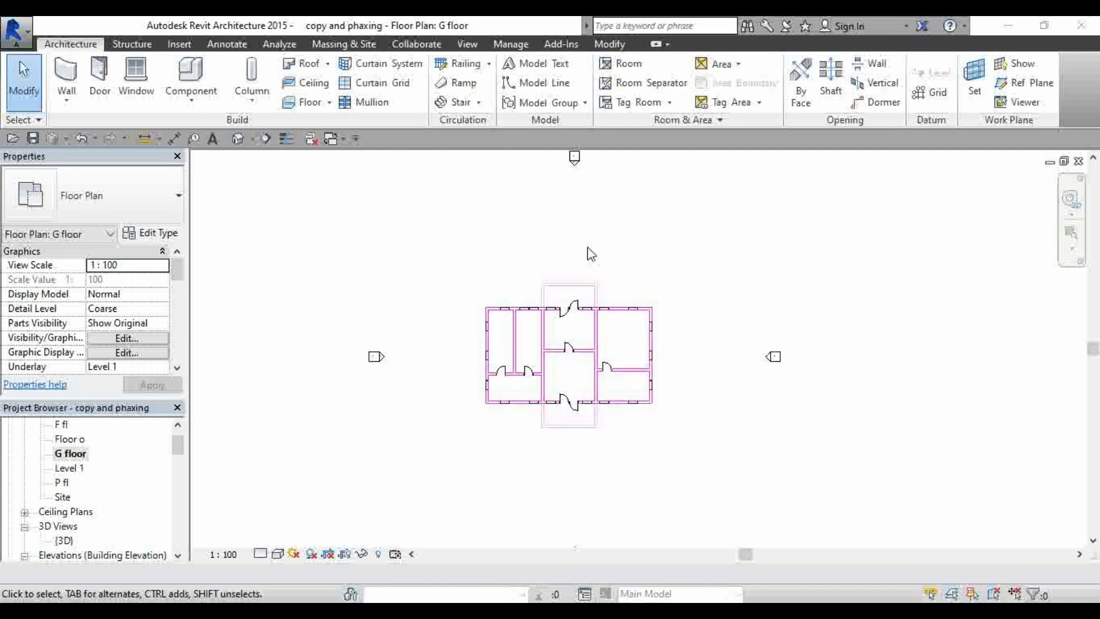
scroll(587, 247, "down", 2)
scroll(572, 321, "up", 2)
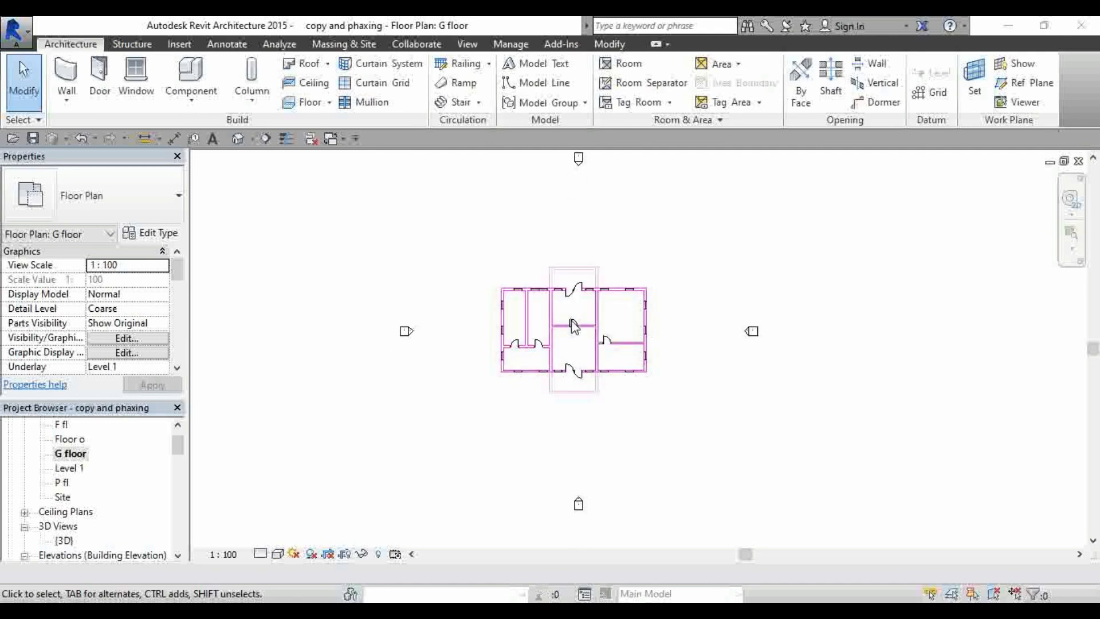
Open the South elevation and bring all the building levels into view
double_click(70, 453)
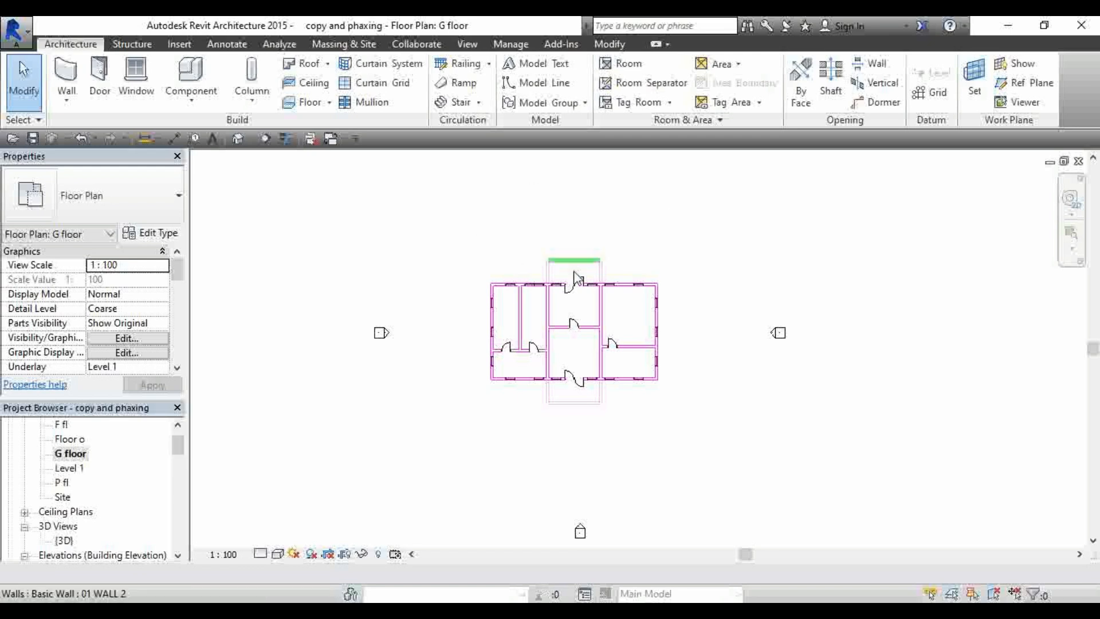
scroll(136, 471, "down", 2)
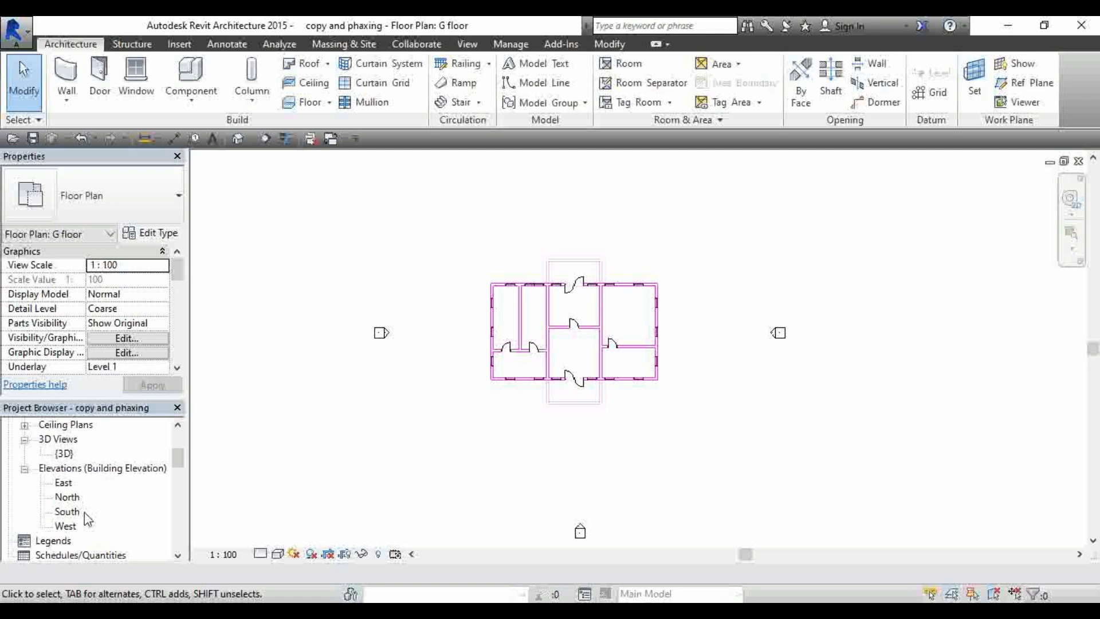
double_click(68, 511)
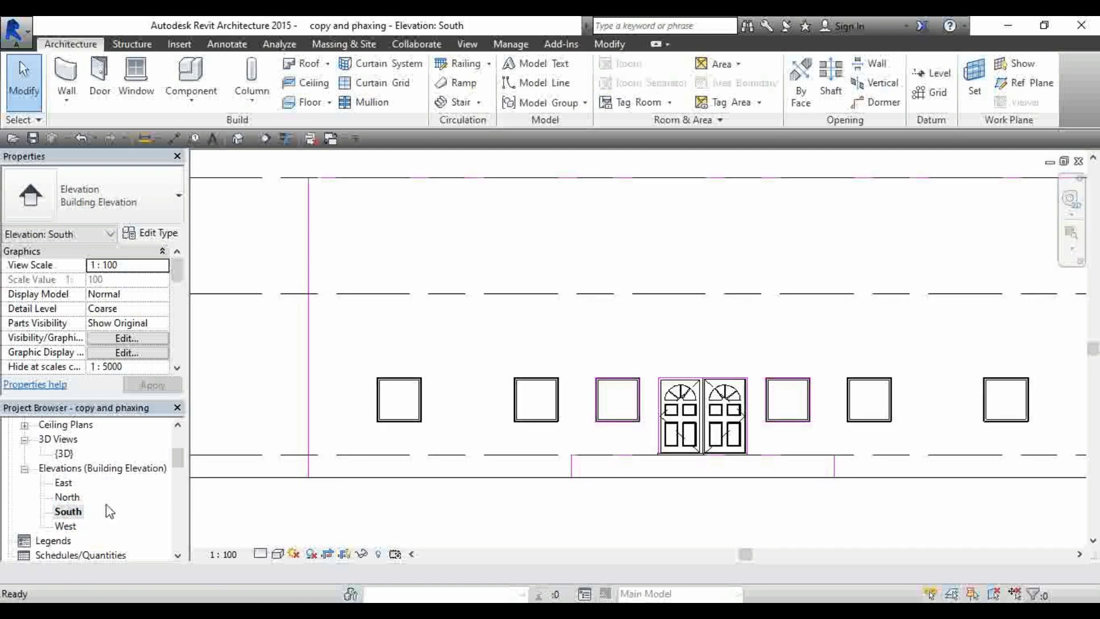
scroll(464, 361, "down", 2)
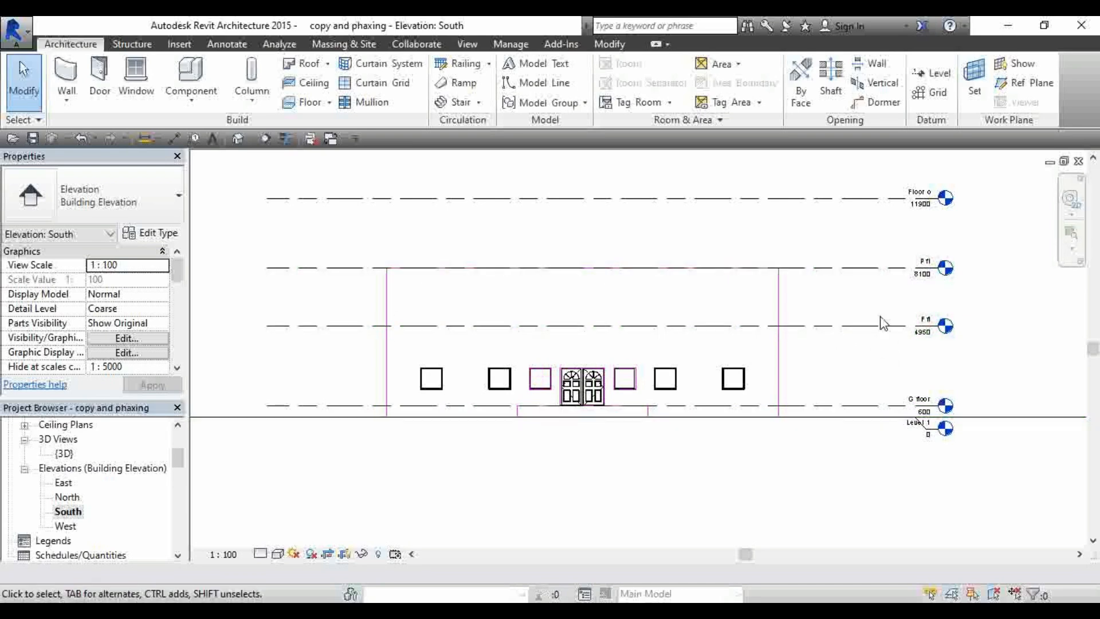
Go to the floor plan of the F fl level from its level line in the South elevation
left_click(283, 326)
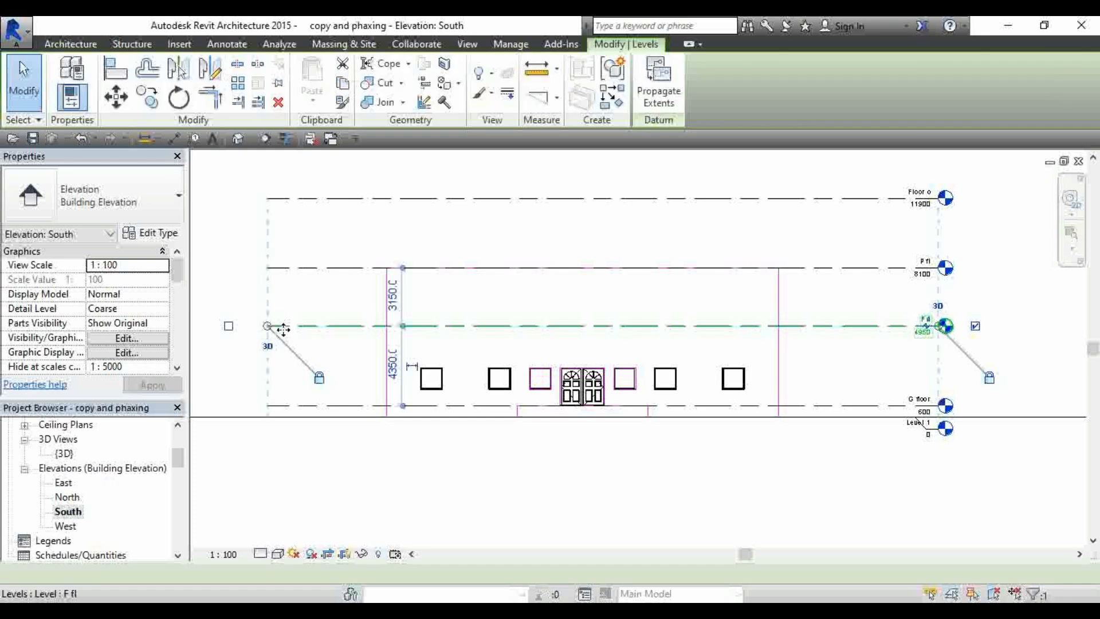
right_click(289, 333)
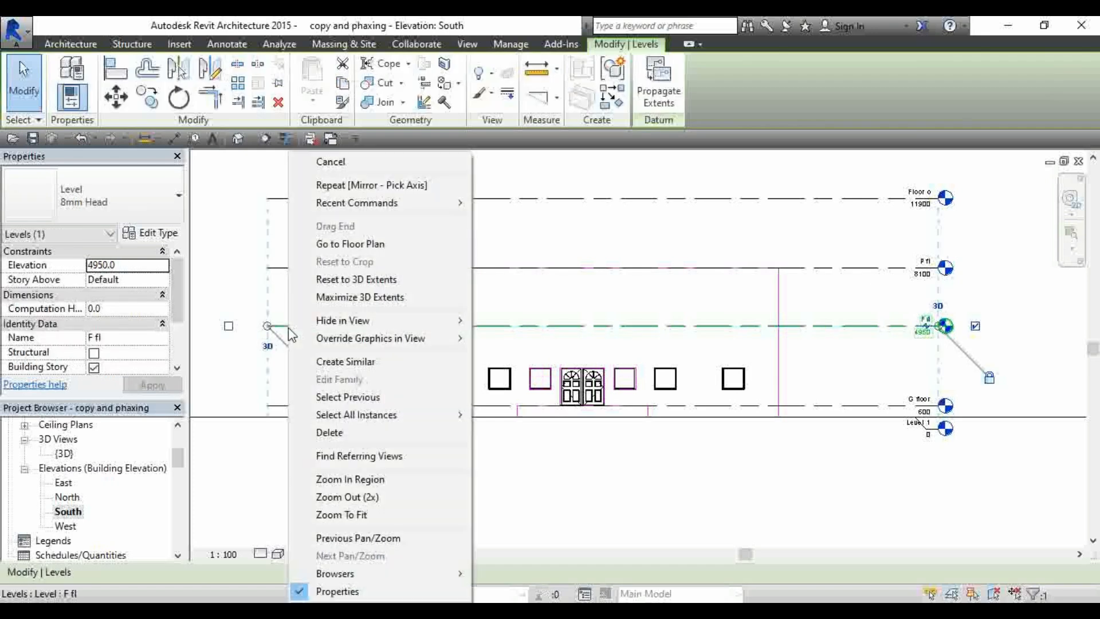
left_click(367, 244)
scroll(590, 352, "up", 2)
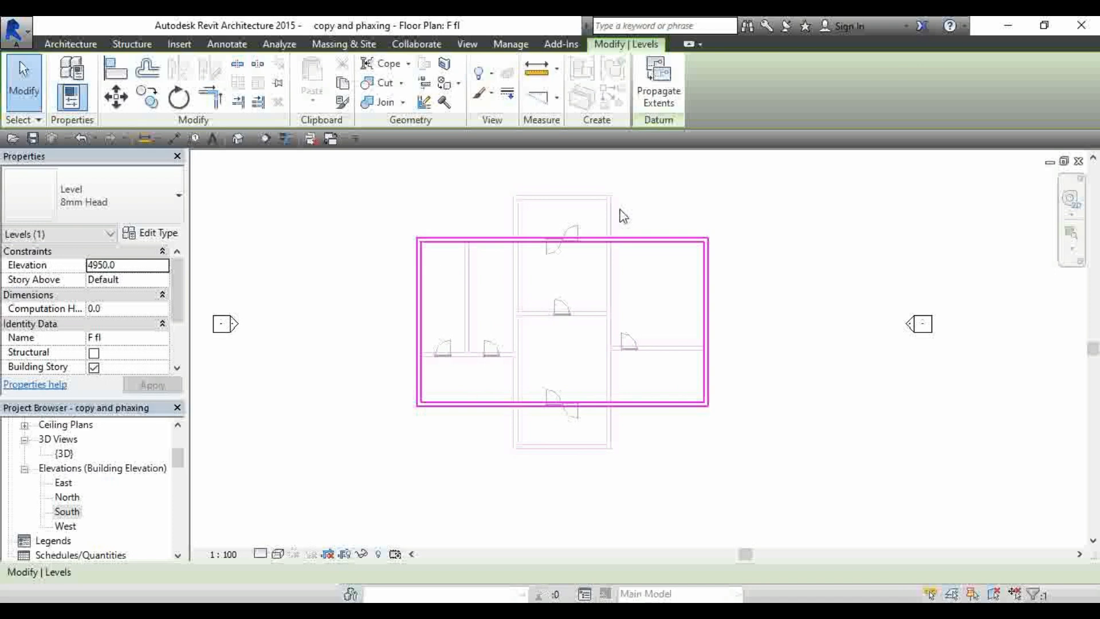
Examine the F fl plan to compare its outer walls with the underlaid partitions and doors of the floor below
scroll(607, 355, "up", 2)
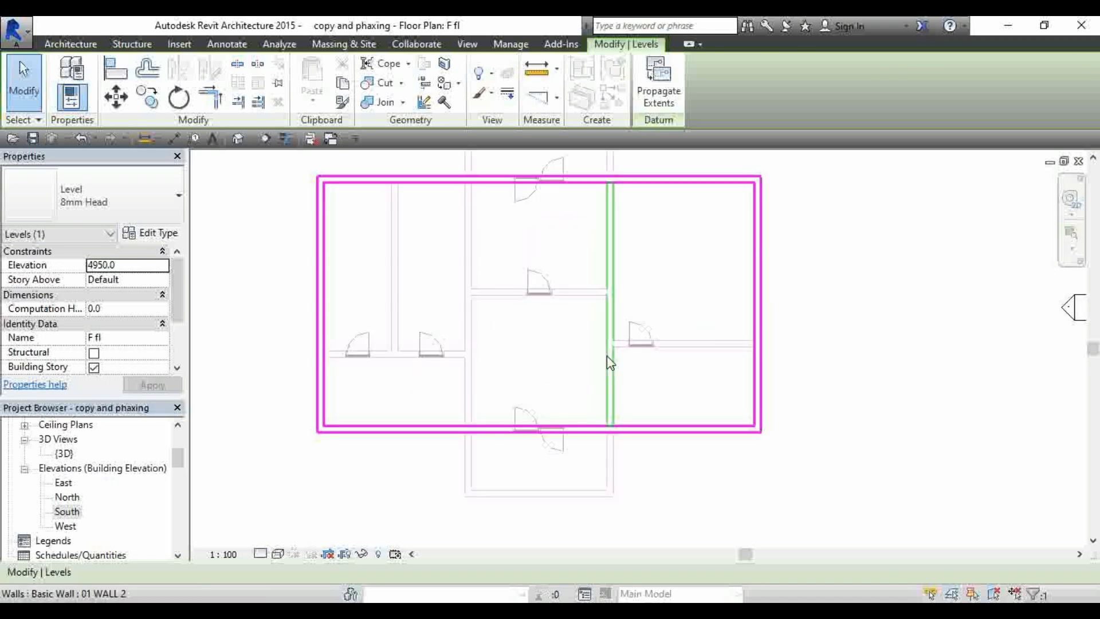
scroll(607, 356, "down", 2)
scroll(380, 205, "up", 1)
scroll(536, 293, "up", 1)
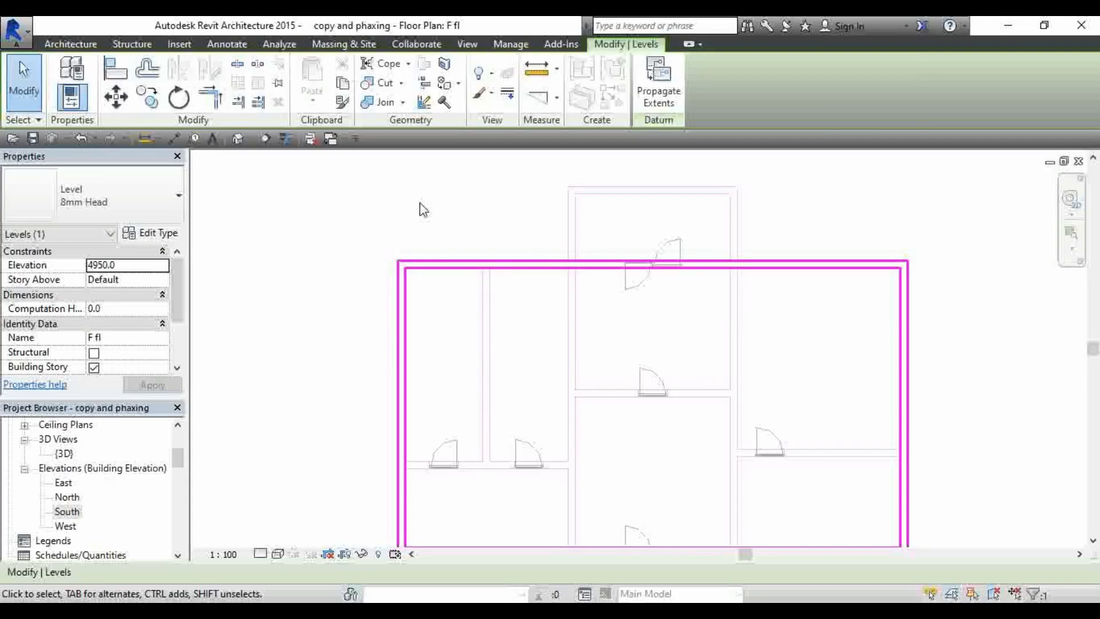
scroll(420, 206, "down", 2)
scroll(519, 317, "up", 1)
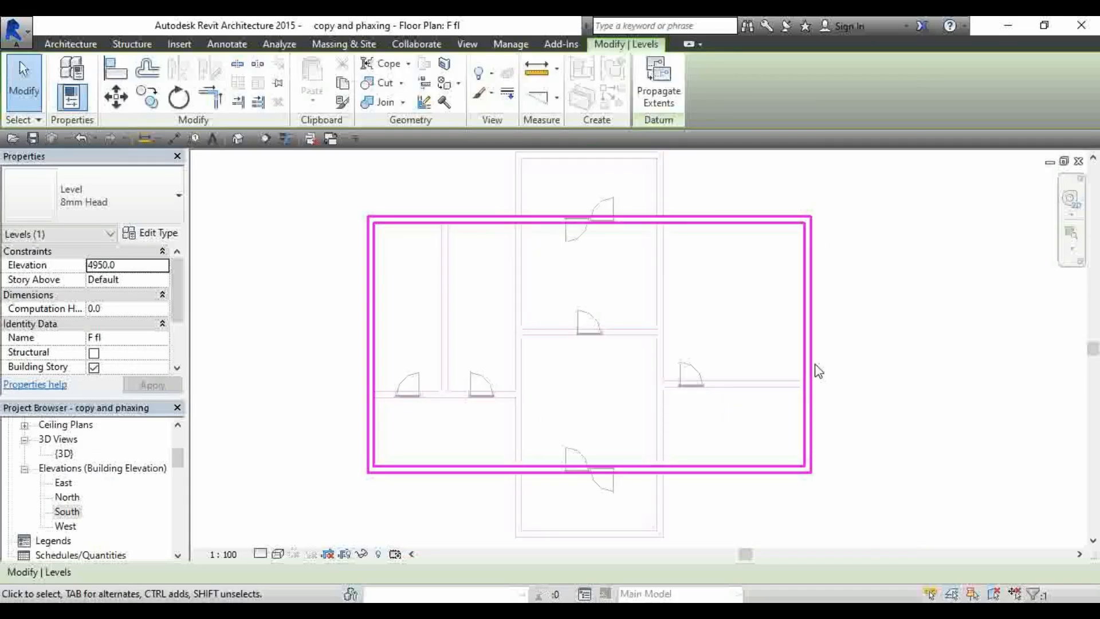
scroll(364, 358, "down", 1)
scroll(363, 356, "down", 1)
scroll(502, 415, "up", 1)
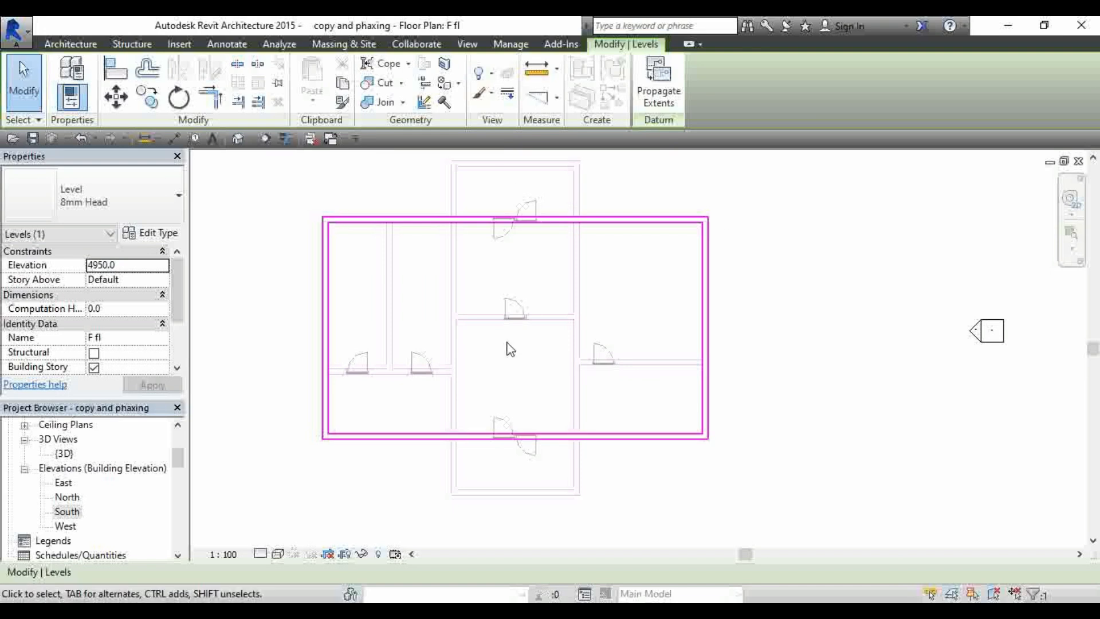
scroll(504, 315, "down", 1)
scroll(501, 327, "up", 1)
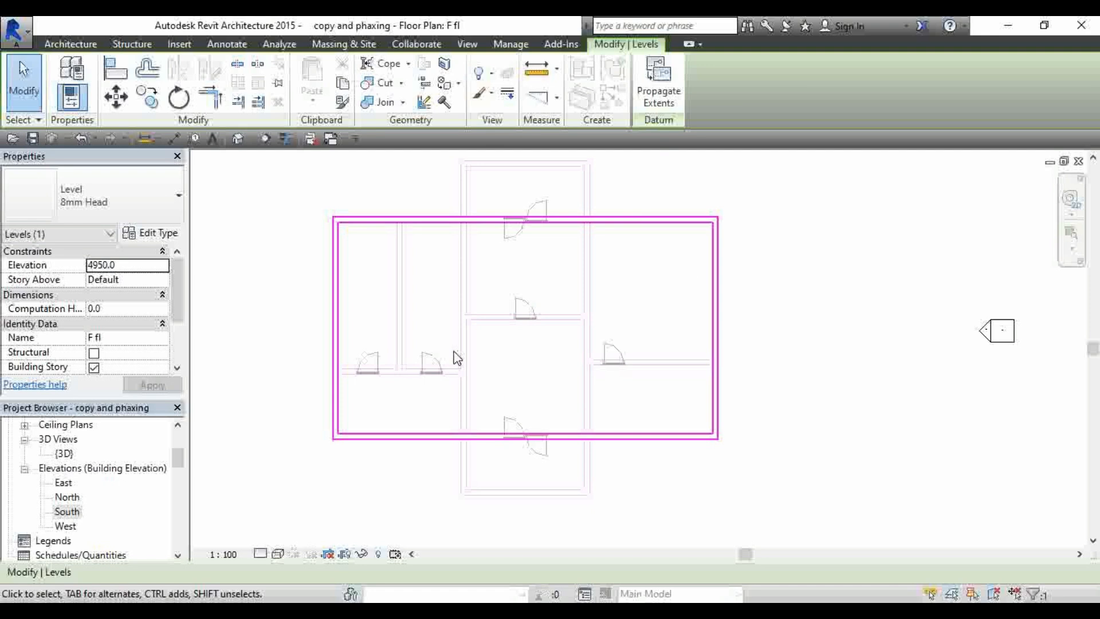
Return to the G floor plan and frame the whole building
scroll(86, 524, "up", 3)
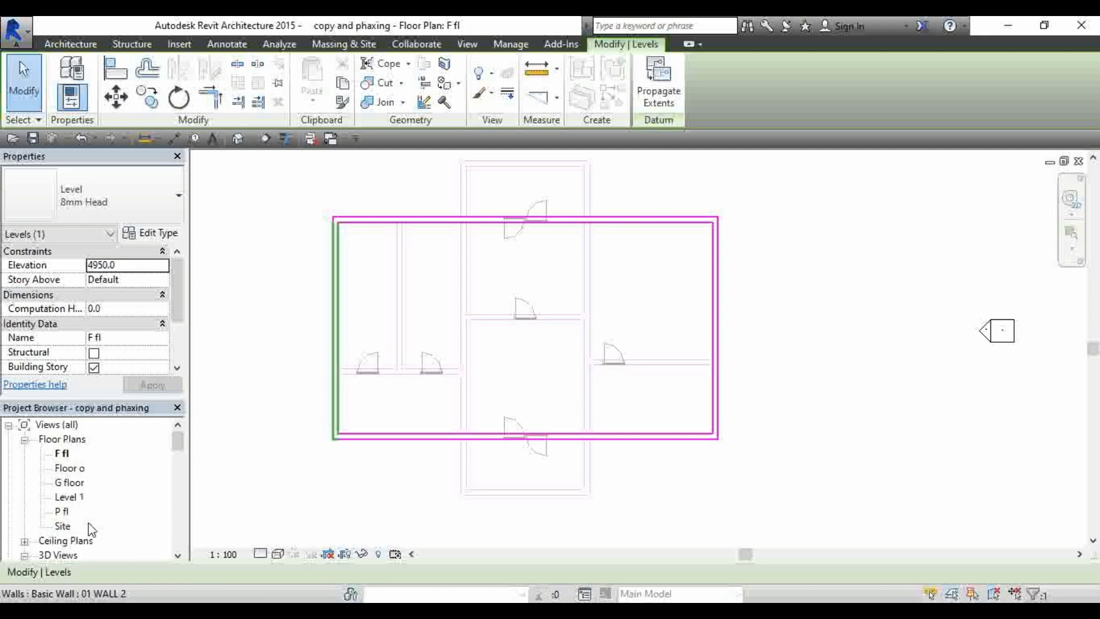
double_click(69, 482)
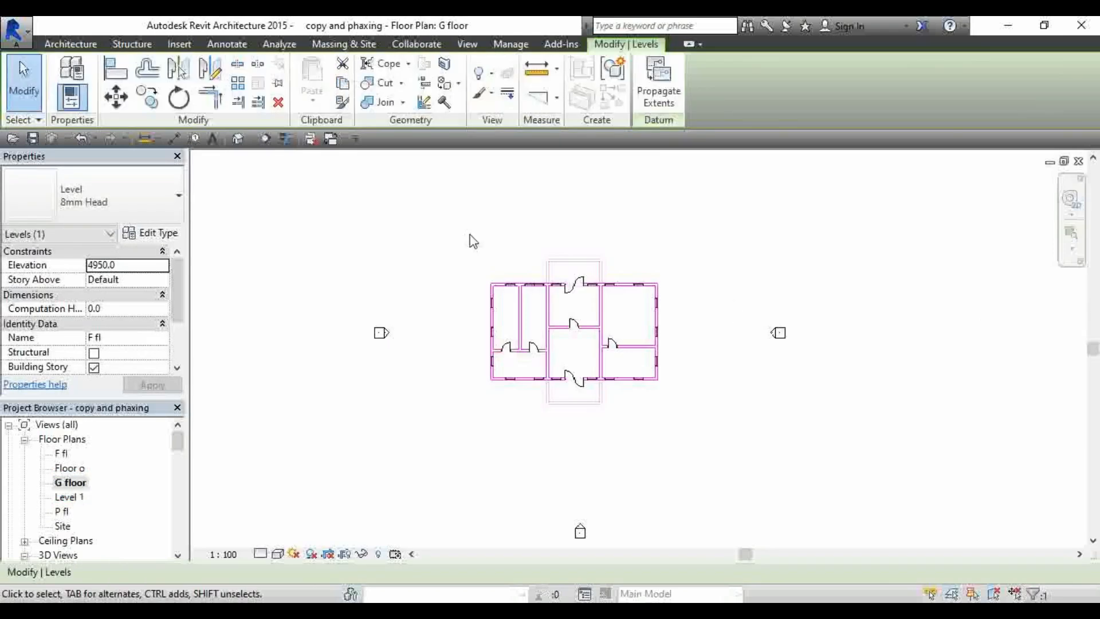
scroll(550, 361, "up", 2)
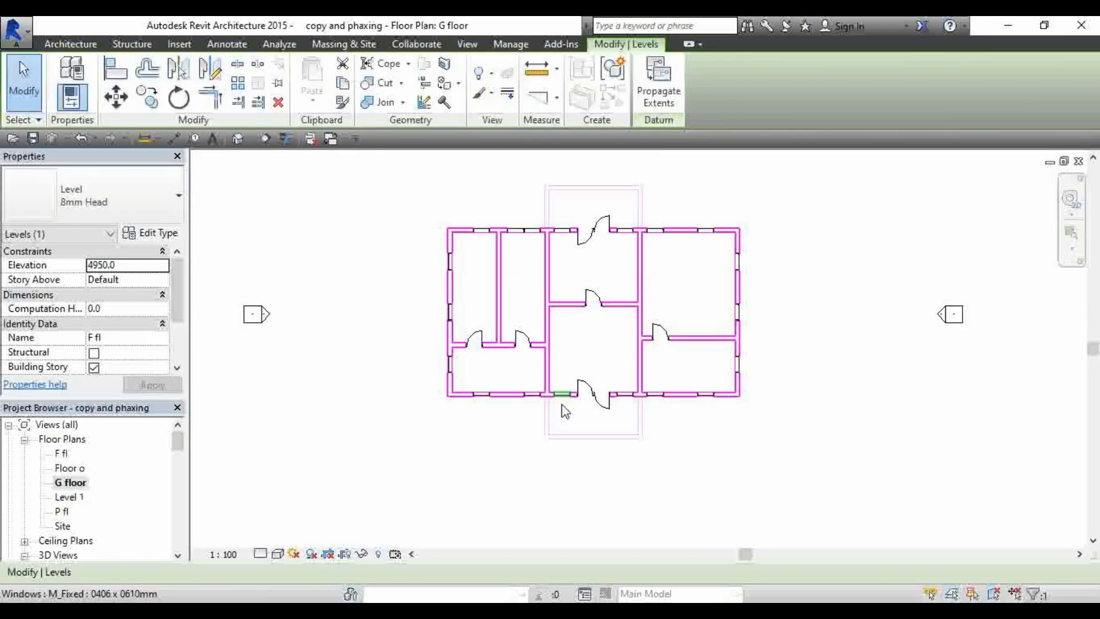
scroll(561, 404, "down", 2)
scroll(544, 272, "up", 4)
scroll(542, 296, "down", 2)
scroll(560, 395, "up", 2)
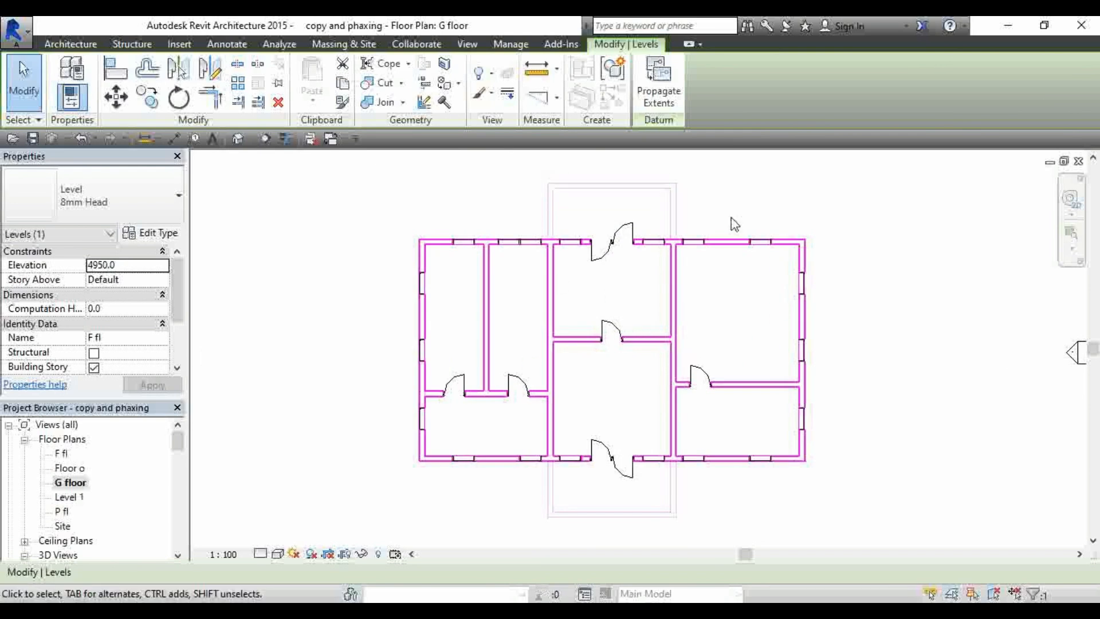
Select the central cross wall, both north entrance doors, and the north wall windows from the entrance to the east corner
left_click(652, 335)
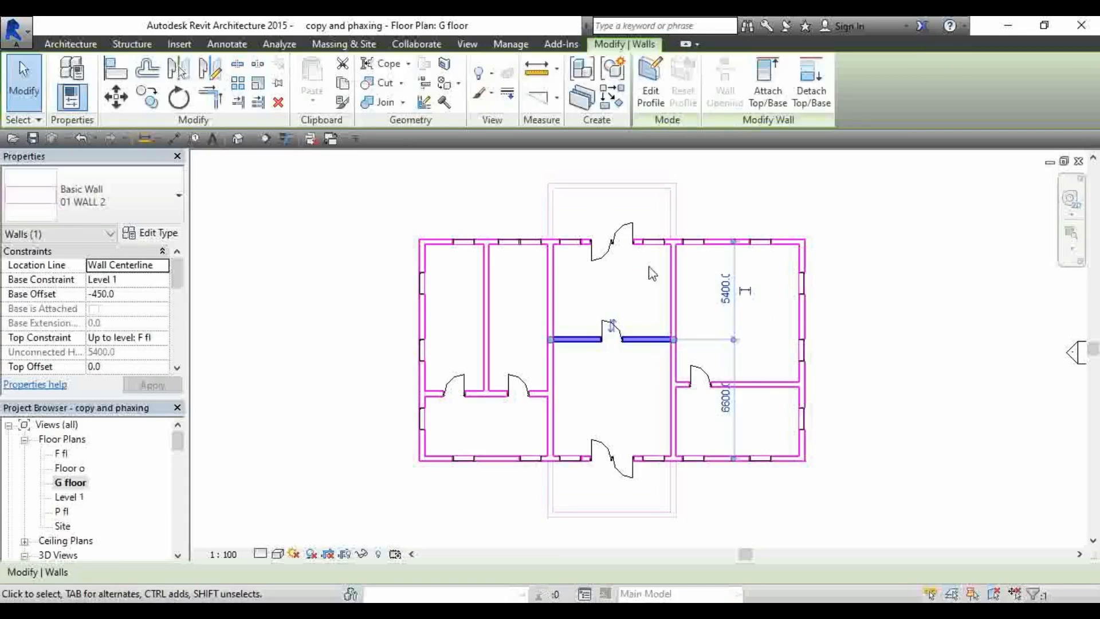
scroll(624, 232, "up", 2)
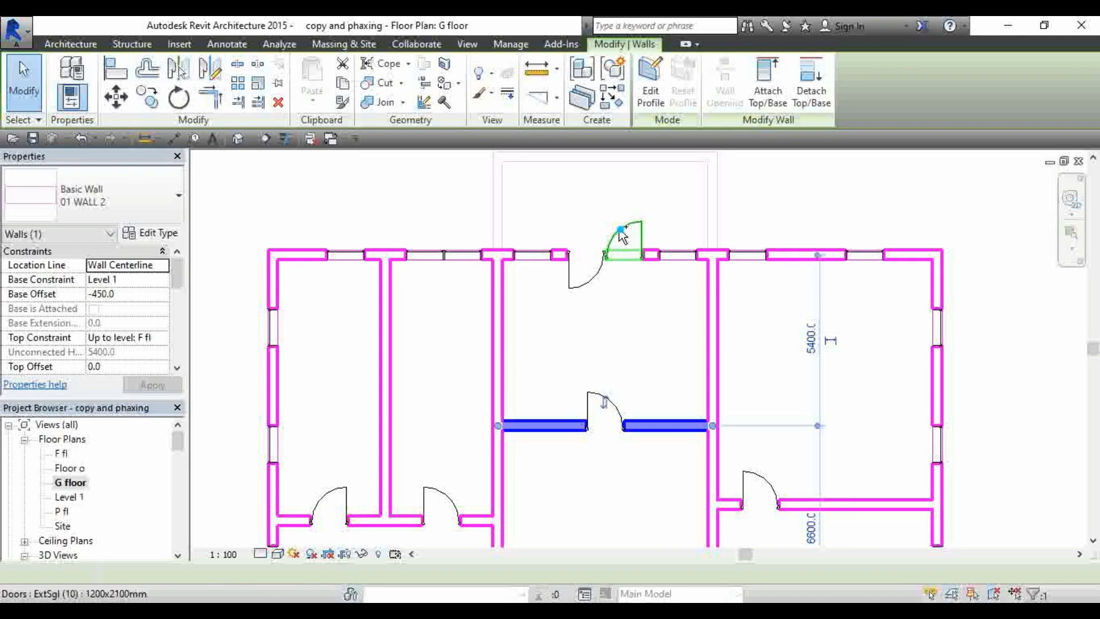
left_click(625, 232, "ctrl")
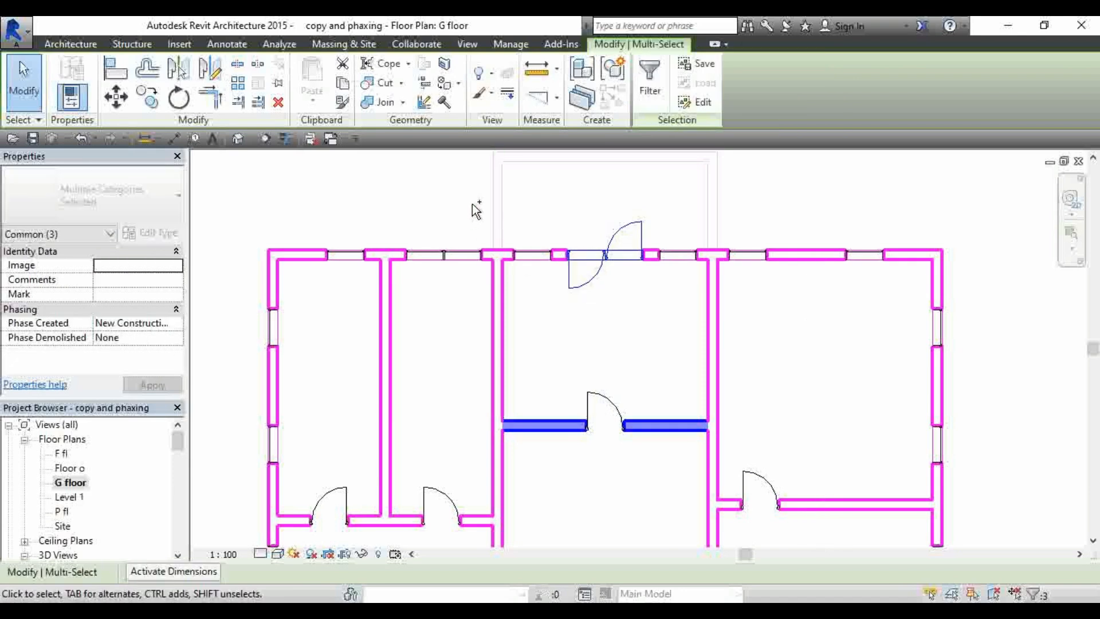
left_click_drag(469, 199, 979, 314, "ctrl")
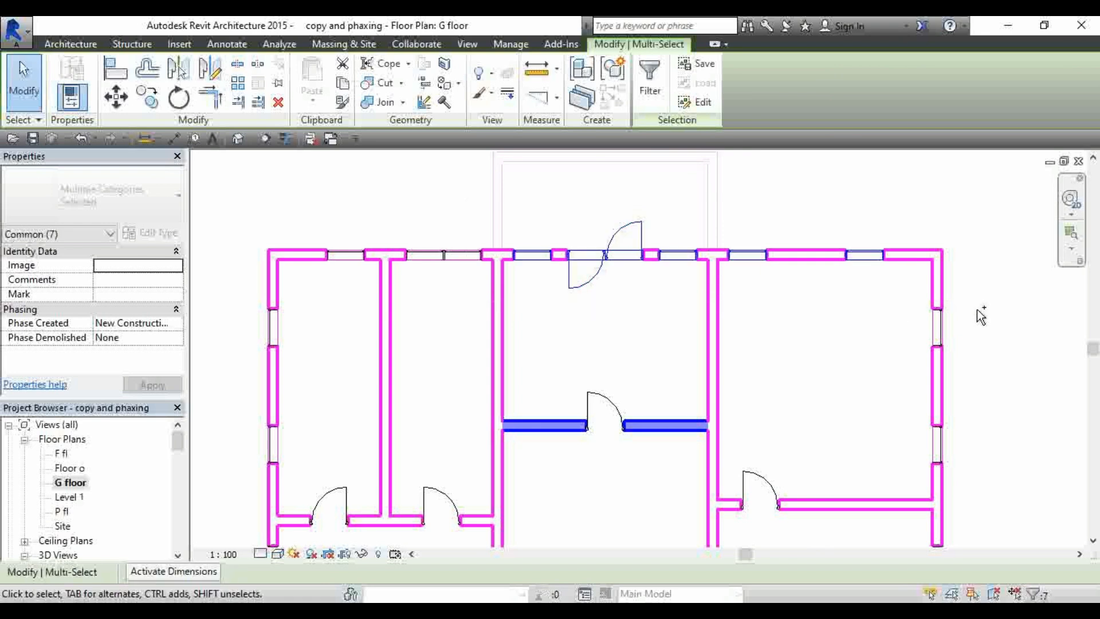
Add the east wall windows, the eastern cross wall and the southeast room's two south windows to the selection
scroll(828, 278, "down", 1)
left_click_drag(861, 279, 958, 424, "ctrl")
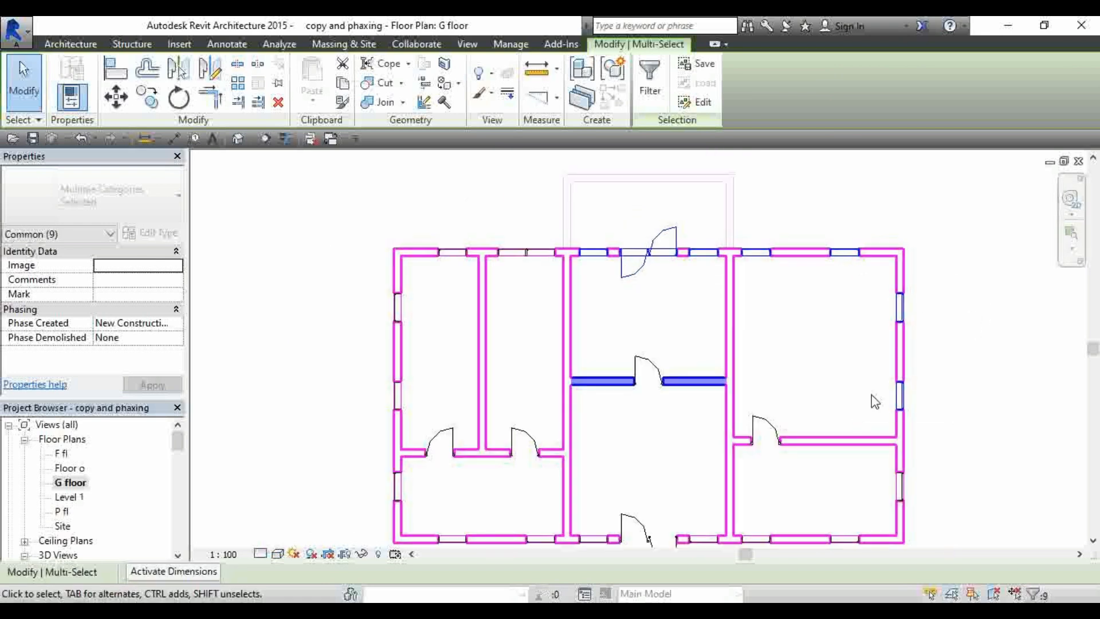
left_click(848, 441, "ctrl")
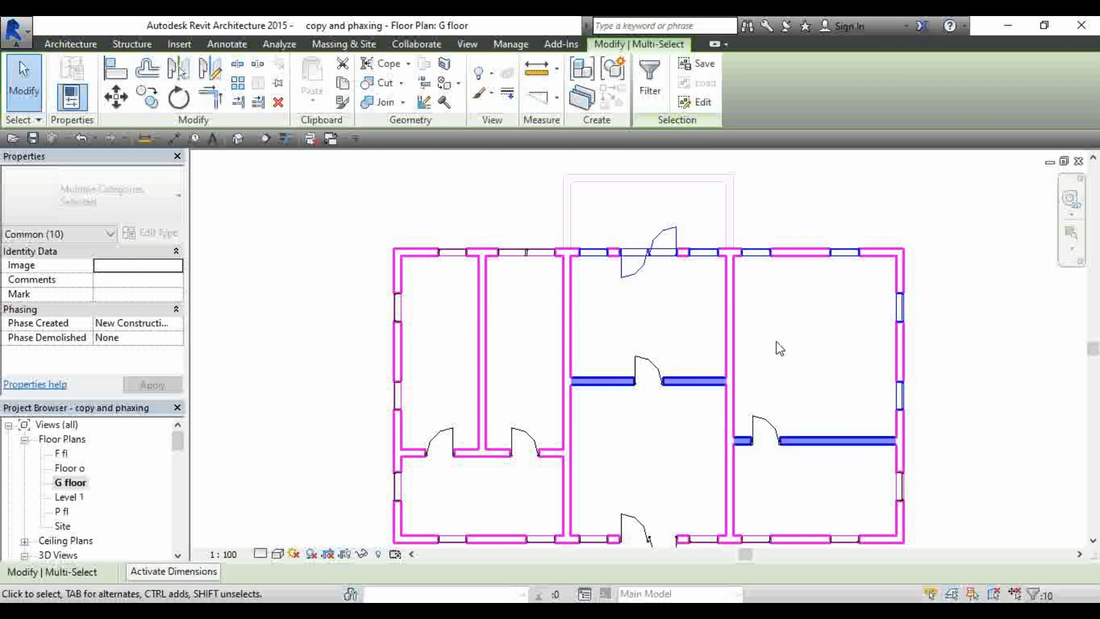
scroll(781, 346, "down", 2)
scroll(823, 510, "up", 3)
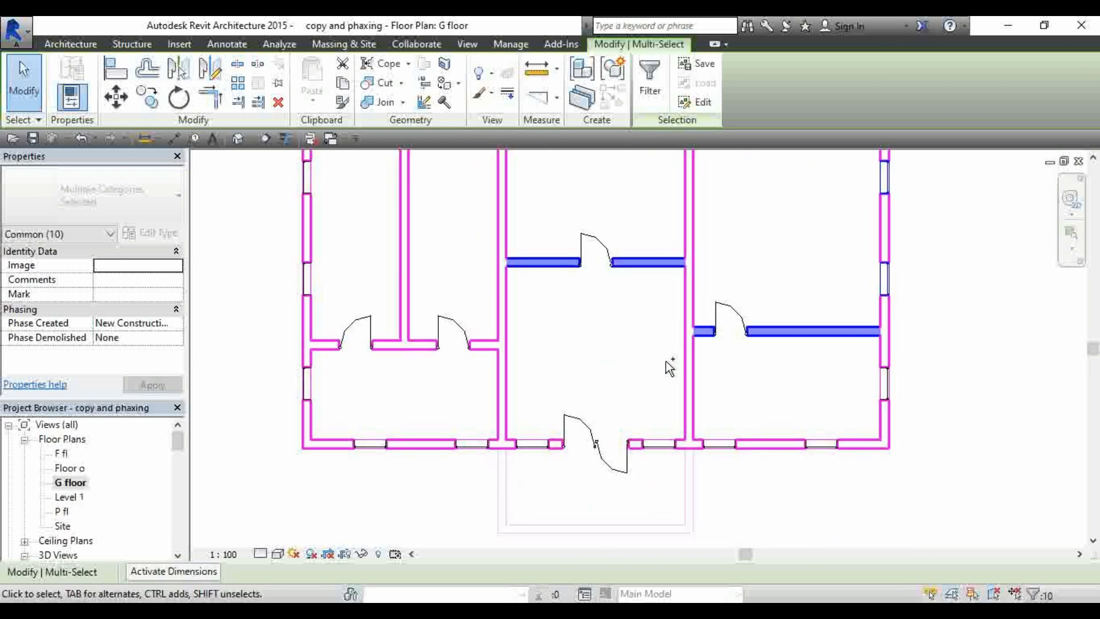
left_click_drag(662, 361, 960, 484, "ctrl")
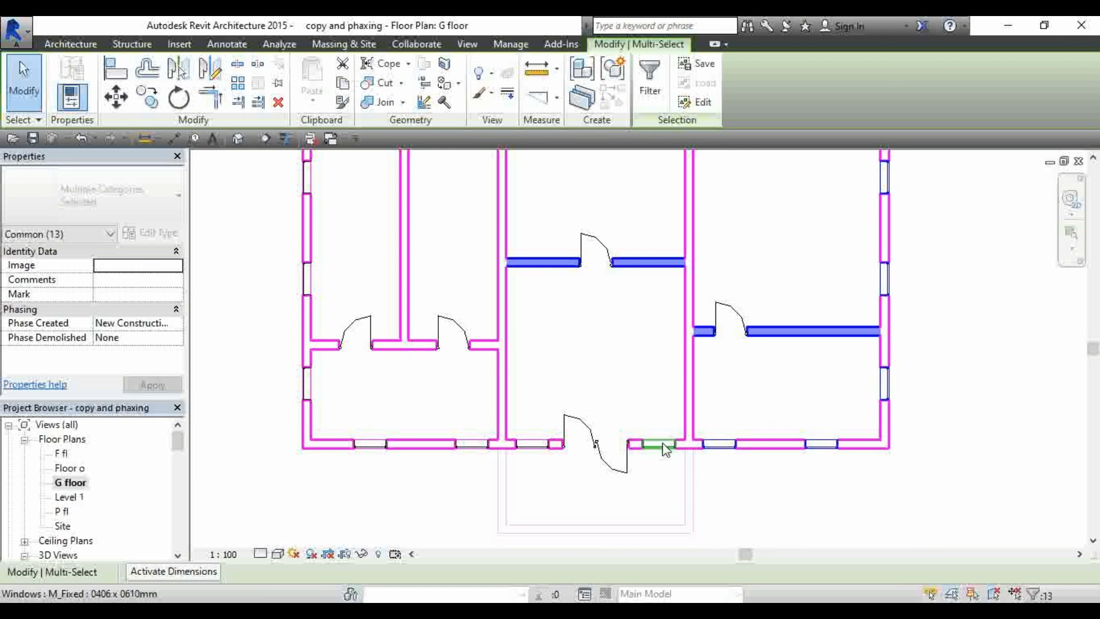
Add both south entrance doors and the windows on either side of them to the selection
scroll(672, 466, "down", 3)
scroll(671, 461, "up", 3)
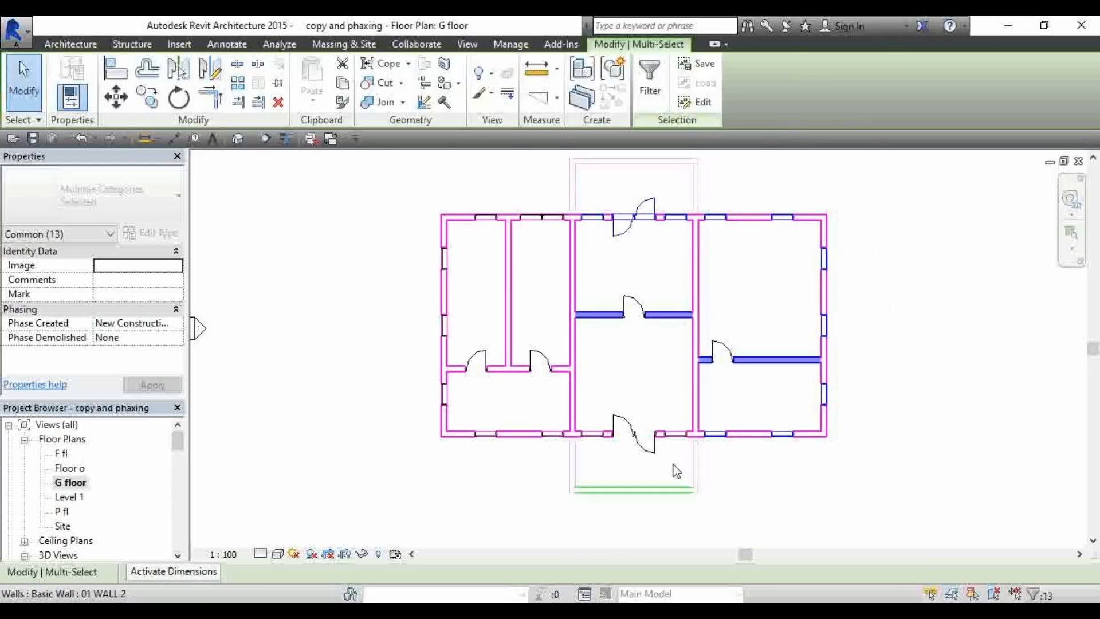
left_click(676, 435, "ctrl")
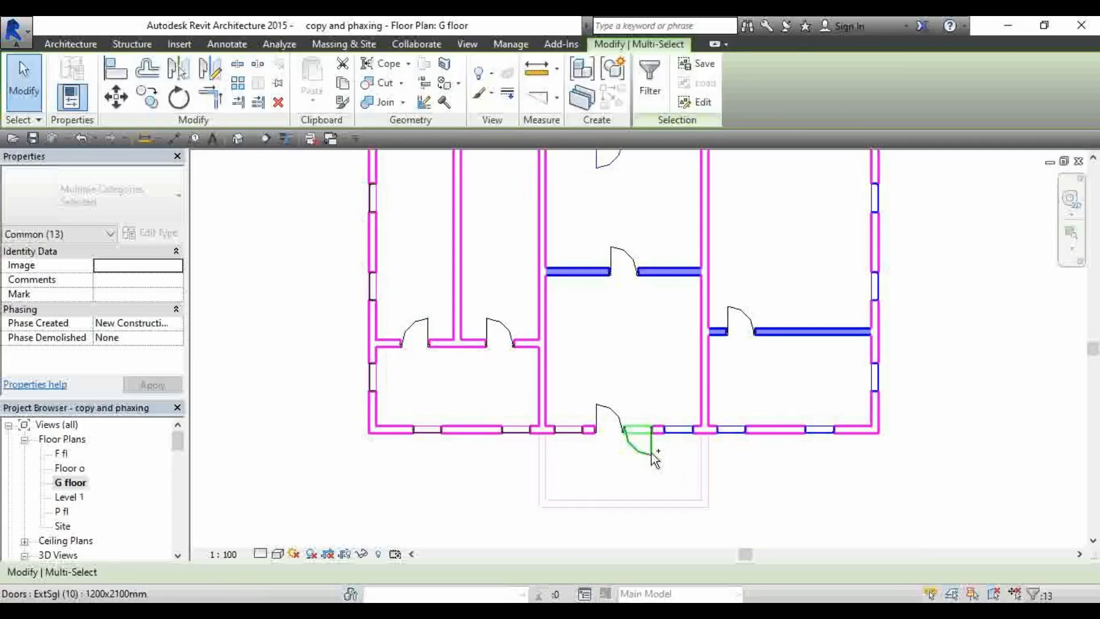
left_click(564, 428, "ctrl")
left_click(616, 403, "ctrl")
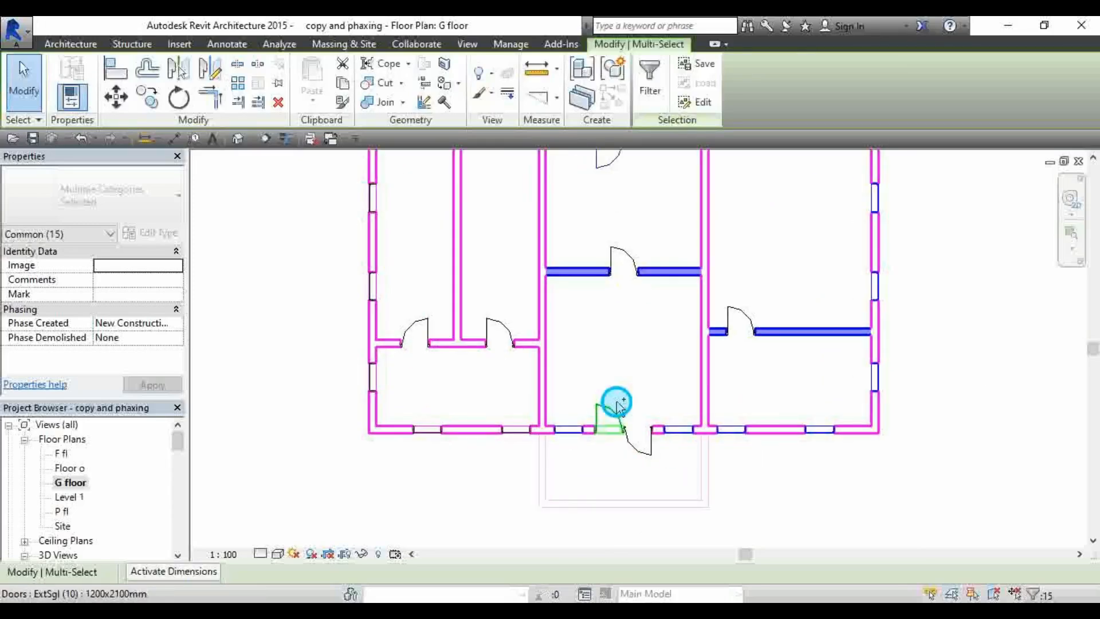
left_click(649, 455, "ctrl")
scroll(638, 447, "down", 3)
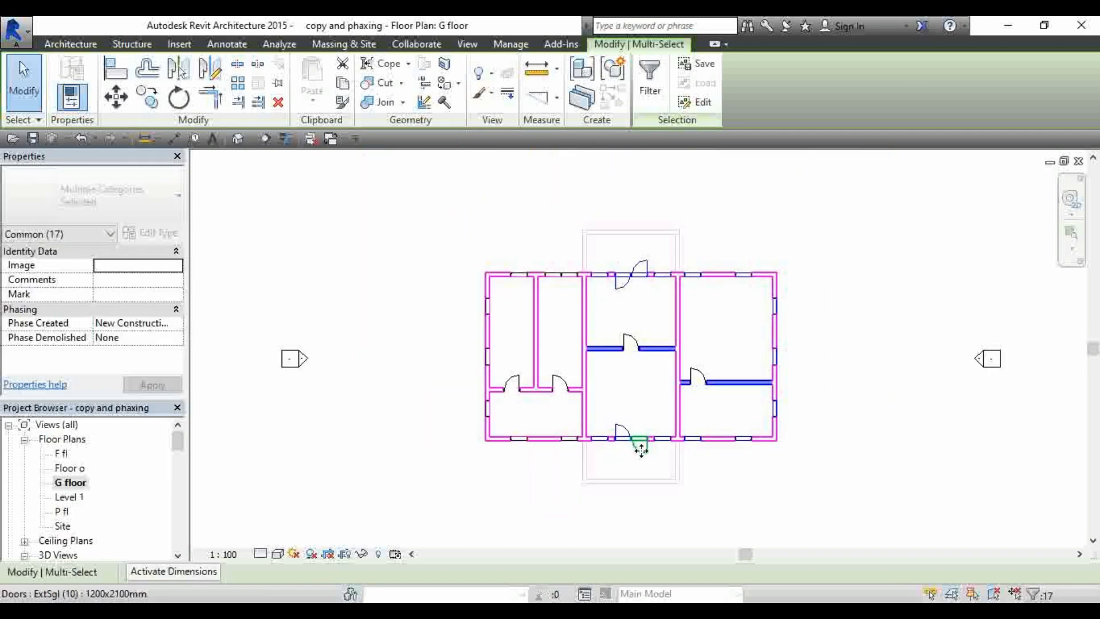
Add the three west wall windows to the selection
scroll(516, 447, "up", 1)
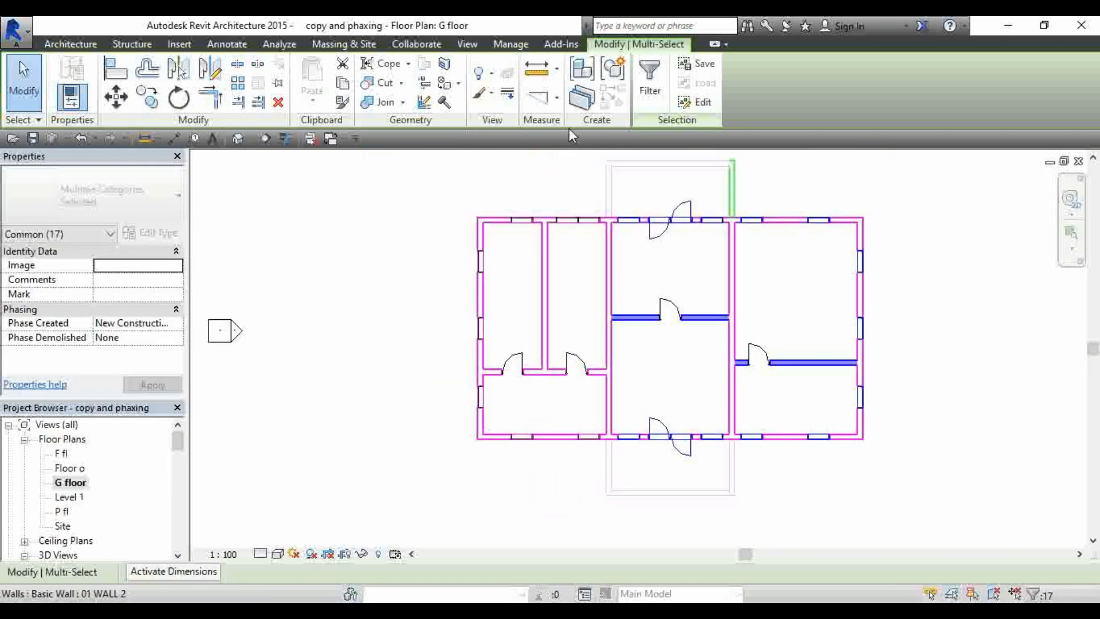
scroll(506, 363, "up", 1)
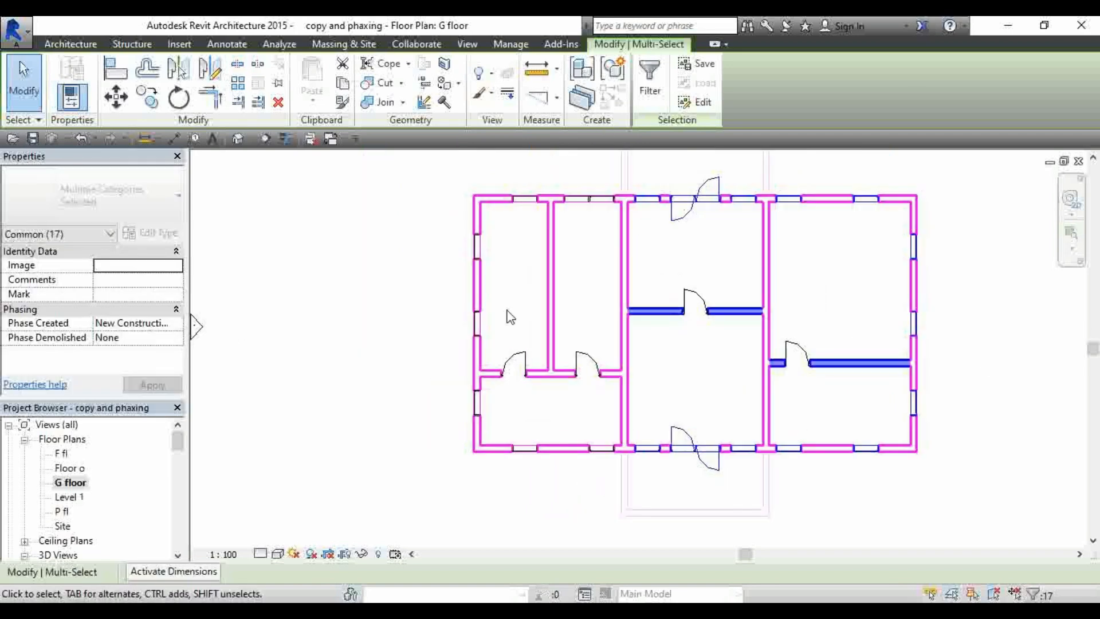
left_click(482, 247, "ctrl")
left_click(481, 323, "ctrl")
left_click(491, 401, "ctrl")
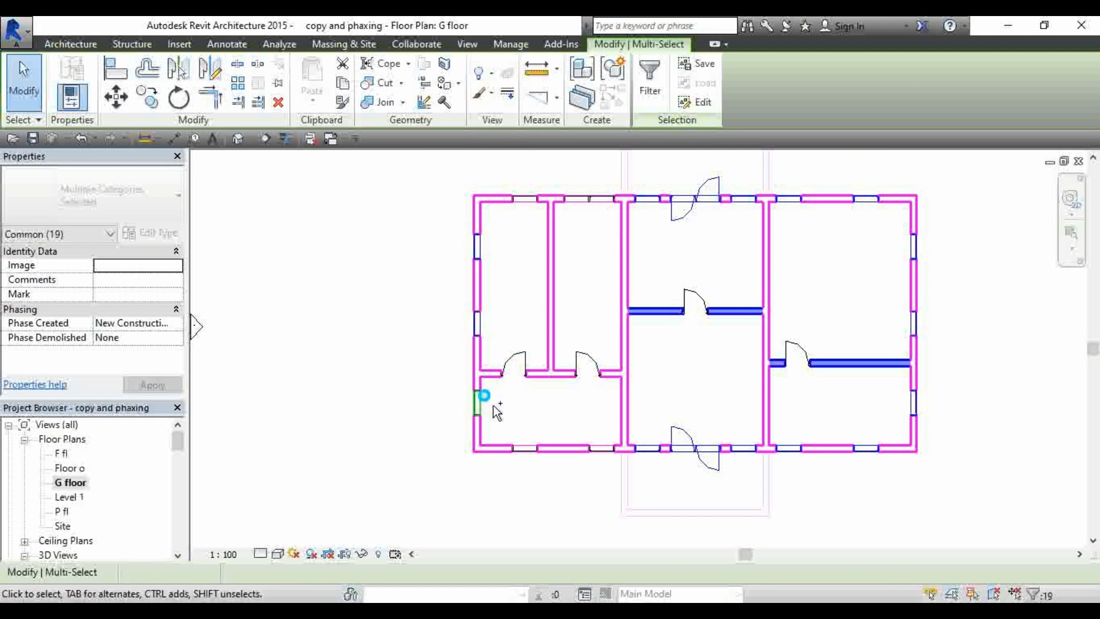
Add the southwest room's two south windows and the two northwest rooms' north windows to the selection
left_click(525, 446, "ctrl")
left_click(607, 448, "ctrl")
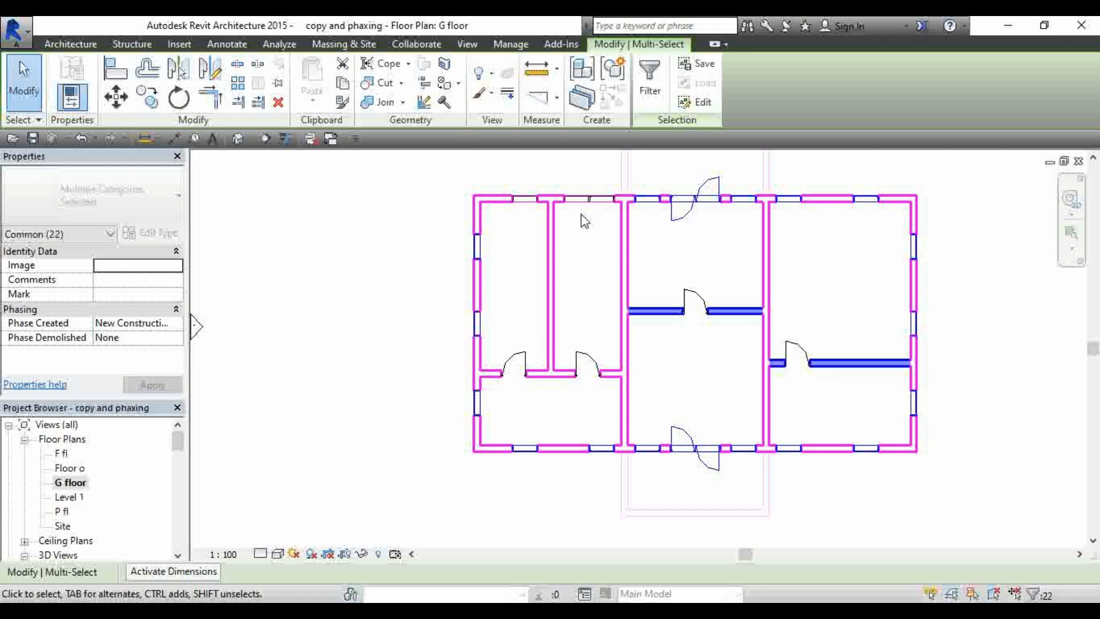
scroll(566, 187, "up", 2)
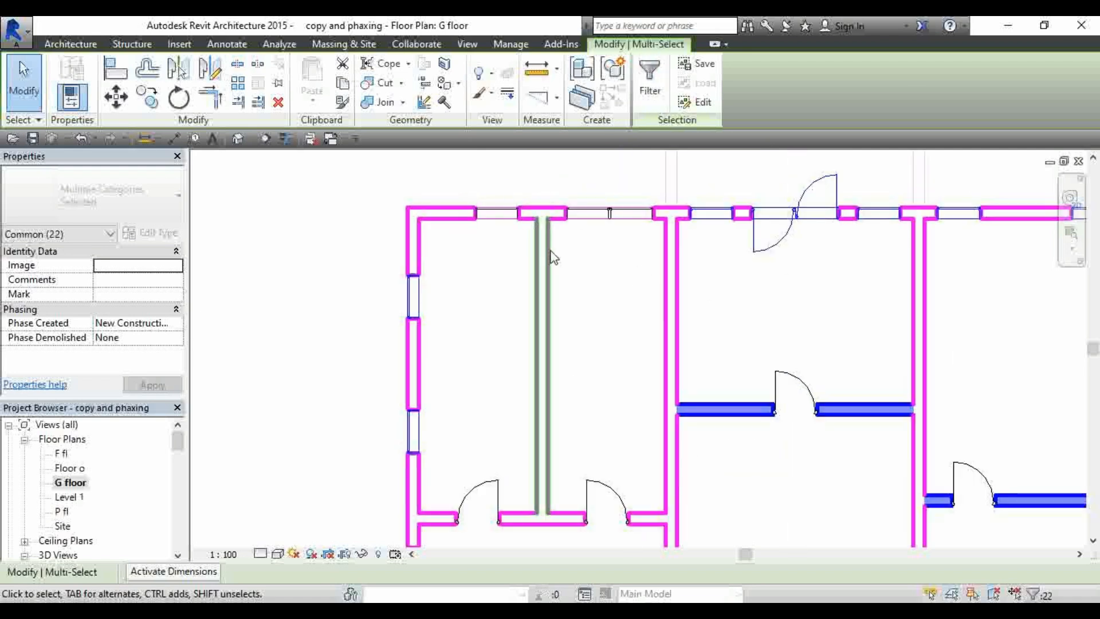
left_click(511, 223, "ctrl")
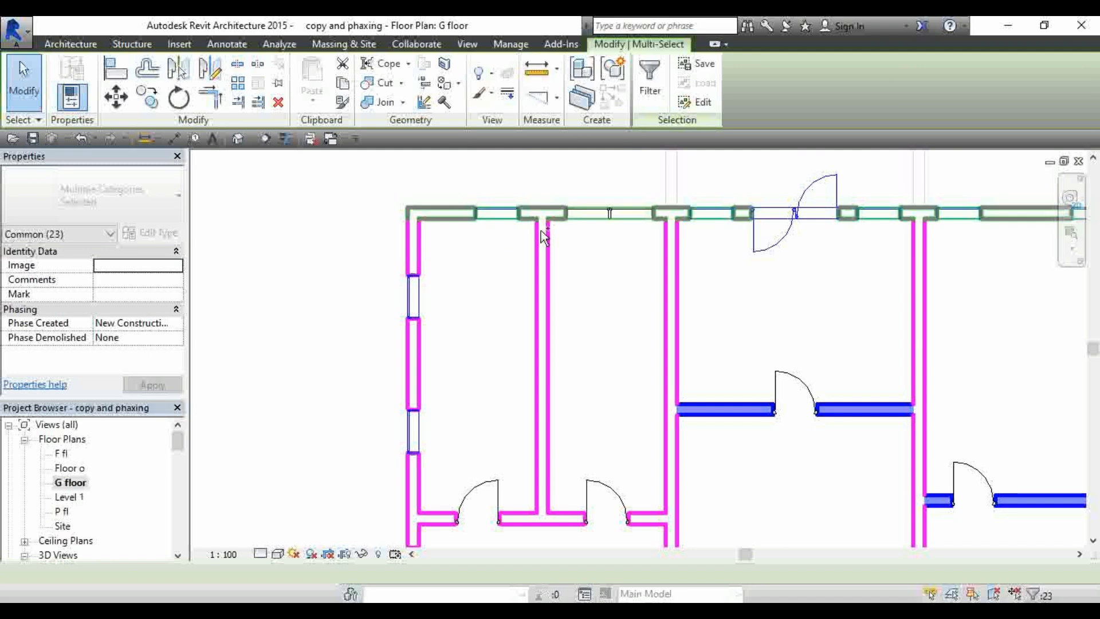
left_click(631, 213, "ctrl")
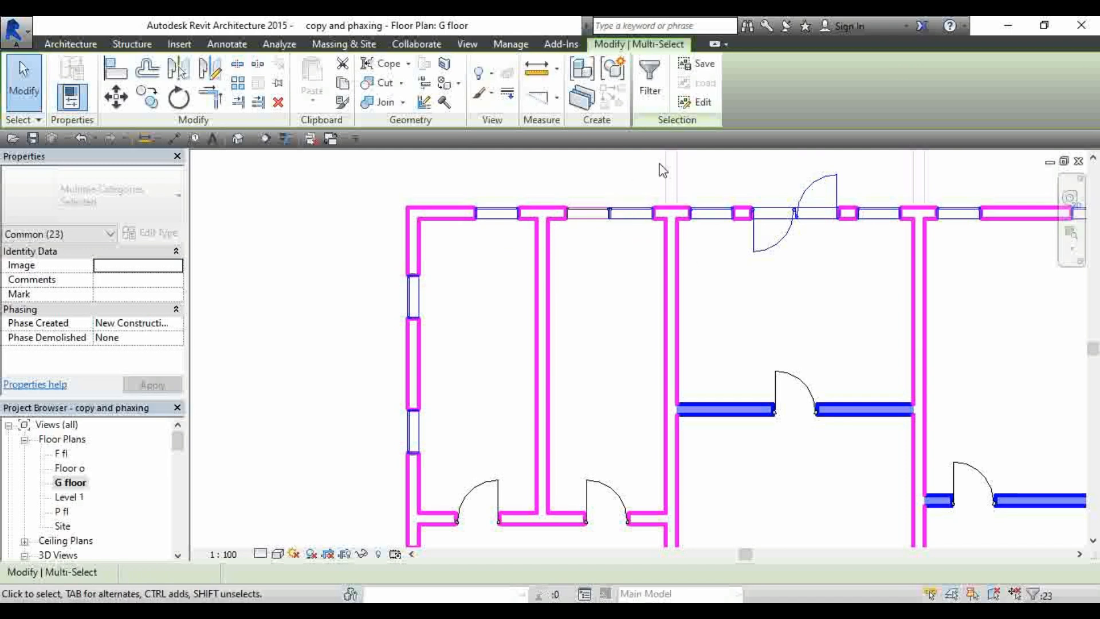
Add the two long north-south interior walls to the selection and copy everything selected to the clipboard
scroll(487, 210, "down", 2)
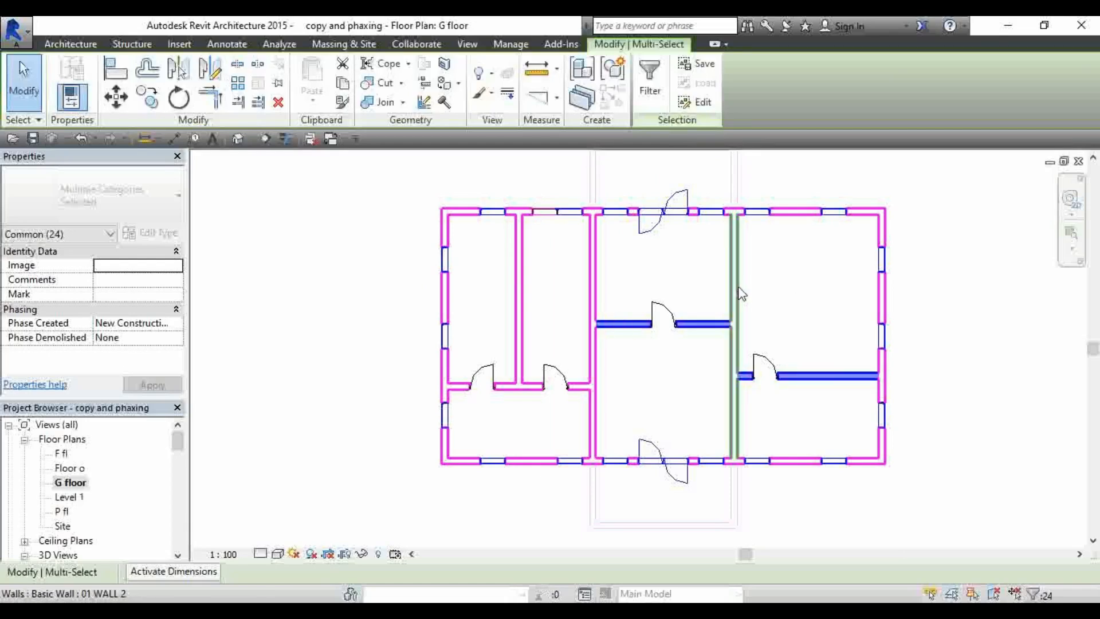
left_click(595, 277, "ctrl")
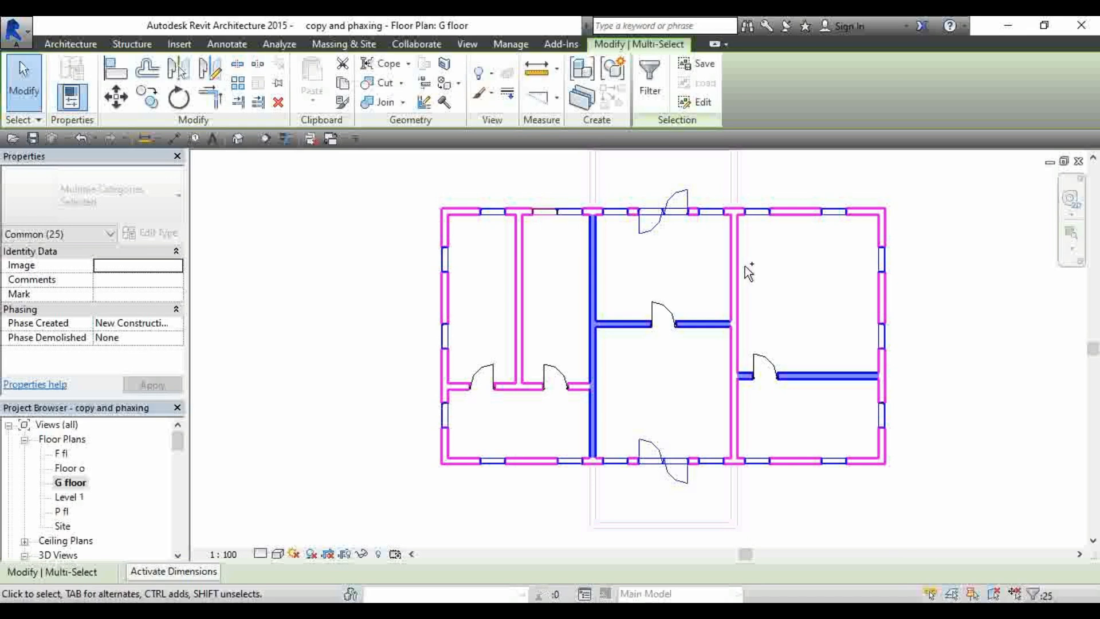
left_click(742, 268, "ctrl")
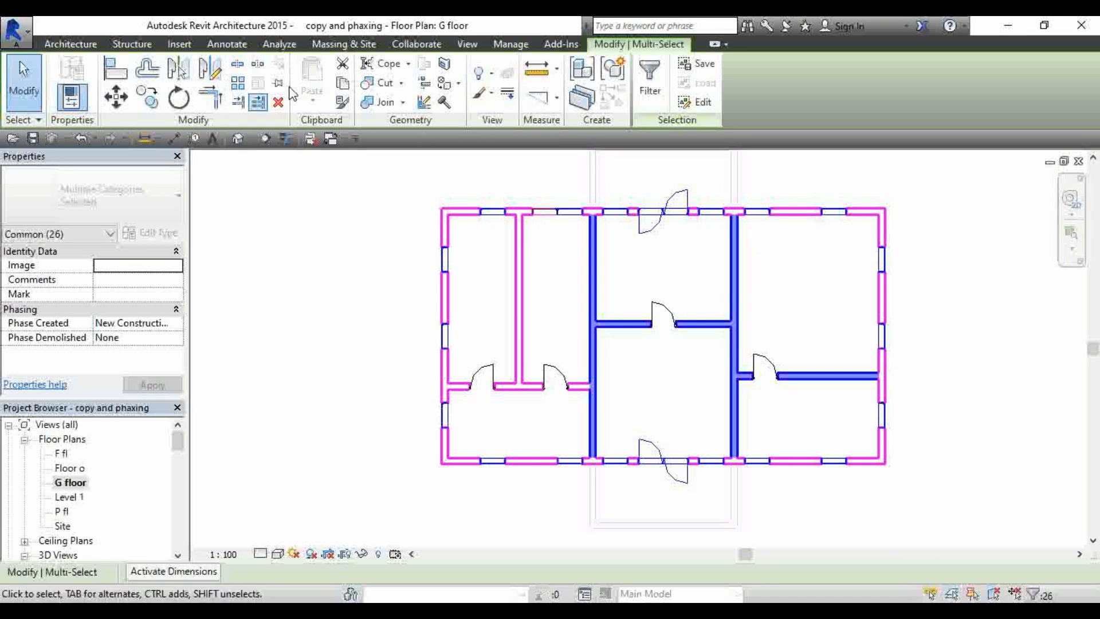
left_click(349, 85)
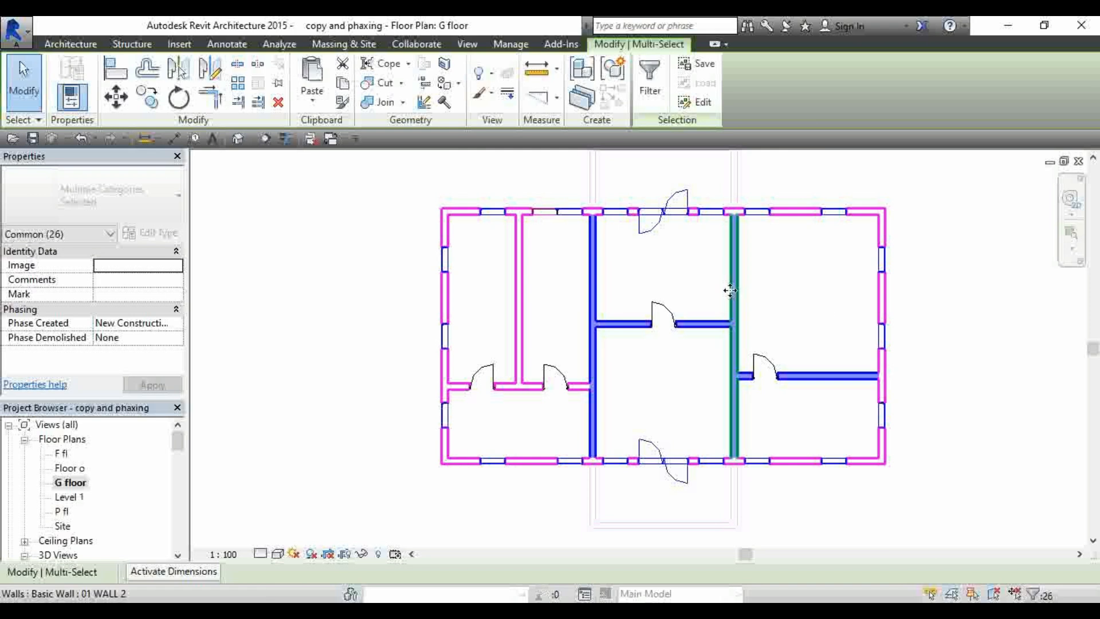
Open the F fl floor plan and paste the copied walls, doors and windows aligned to the current view
scroll(109, 494, "down", 1)
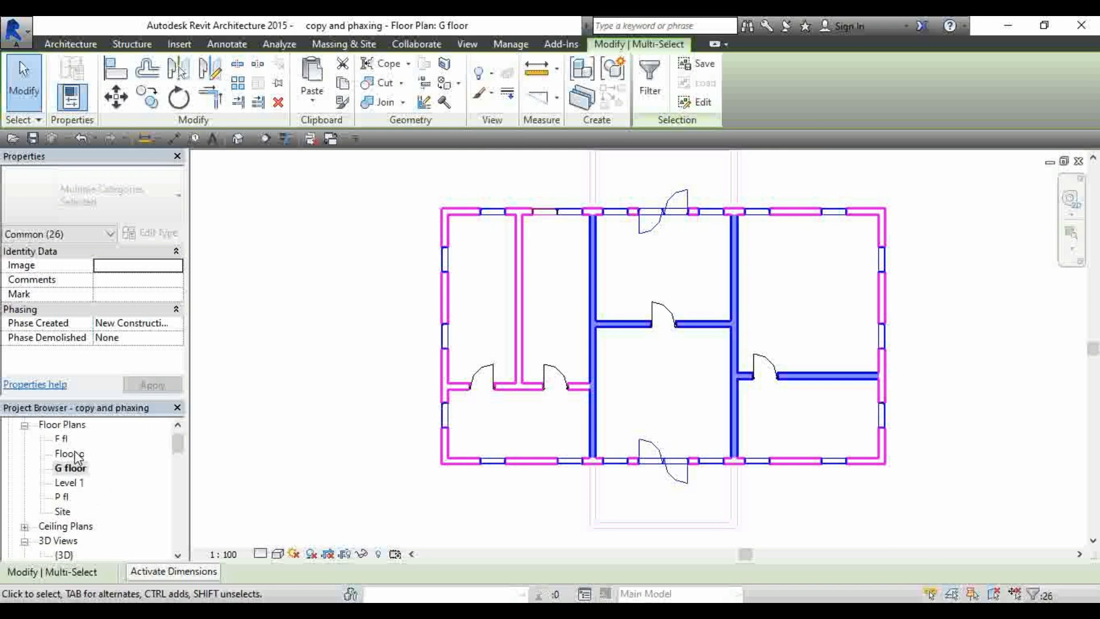
double_click(62, 439)
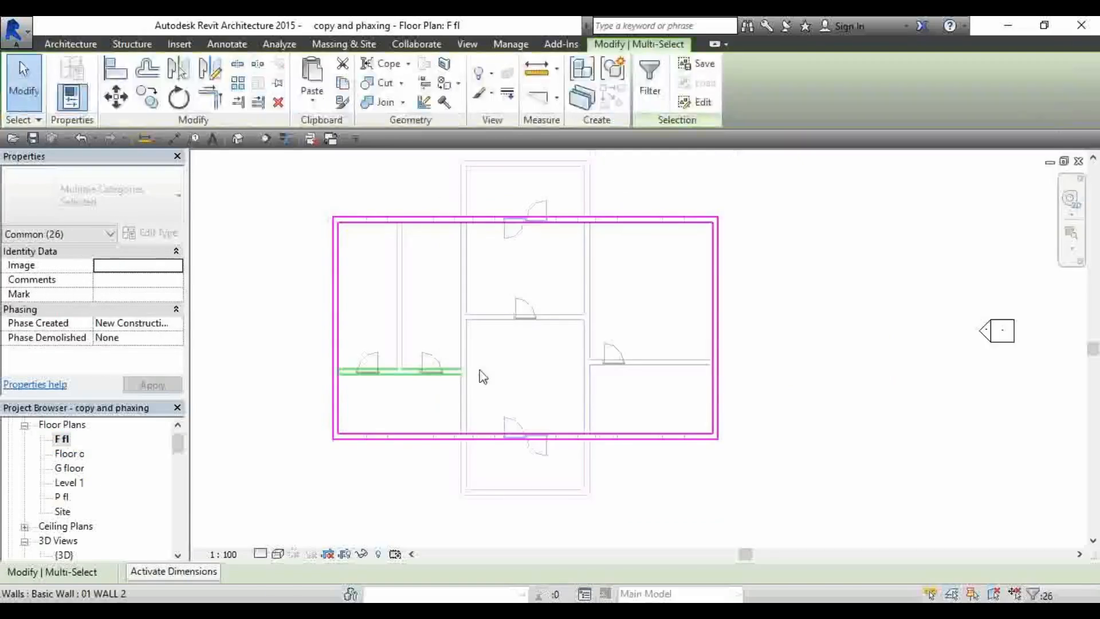
left_click(784, 345)
scroll(596, 461, "down", 2)
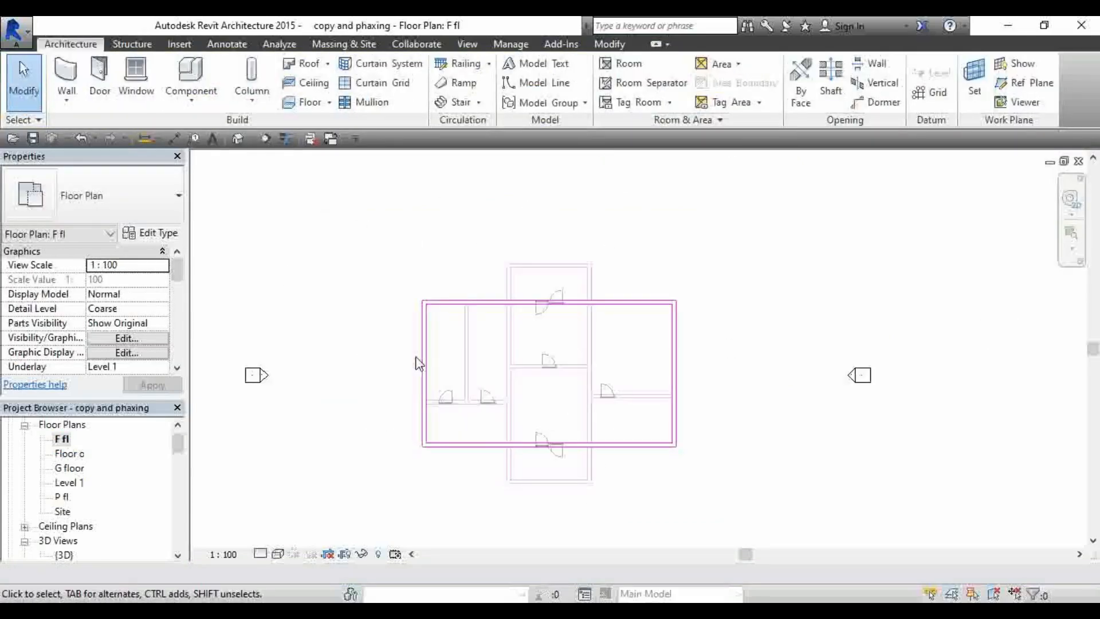
scroll(510, 417, "up", 1)
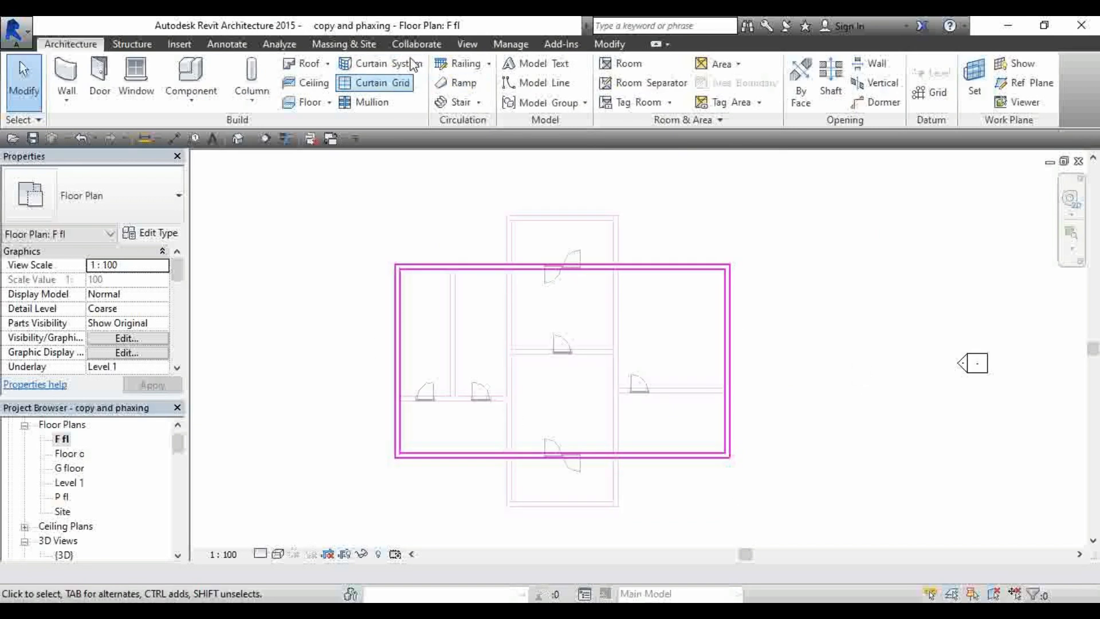
left_click(613, 46)
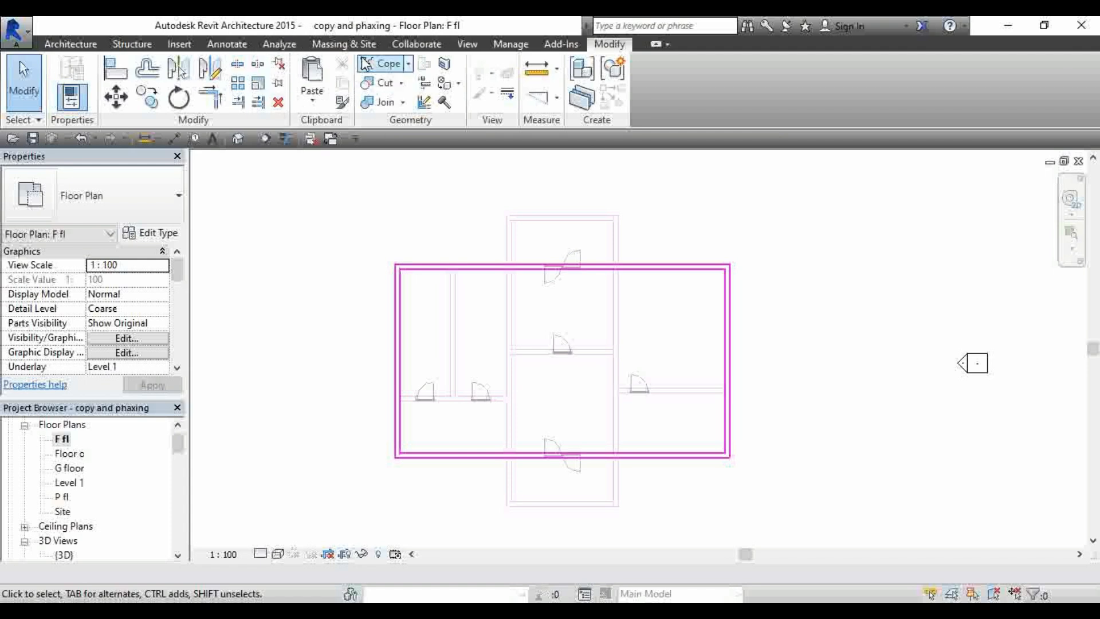
left_click(310, 103)
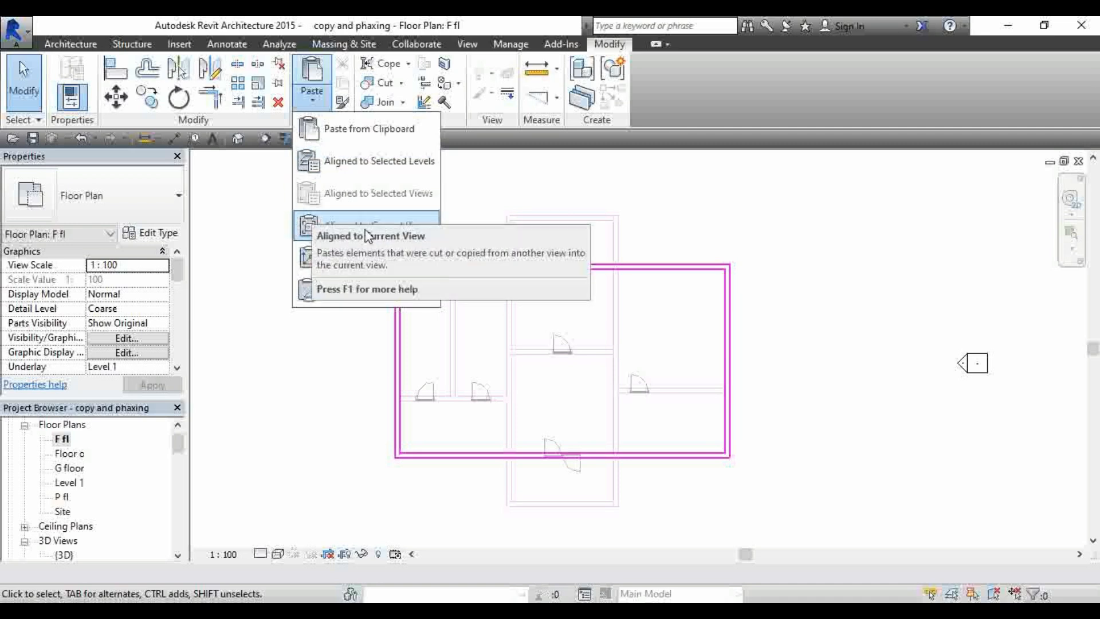
left_click(377, 224)
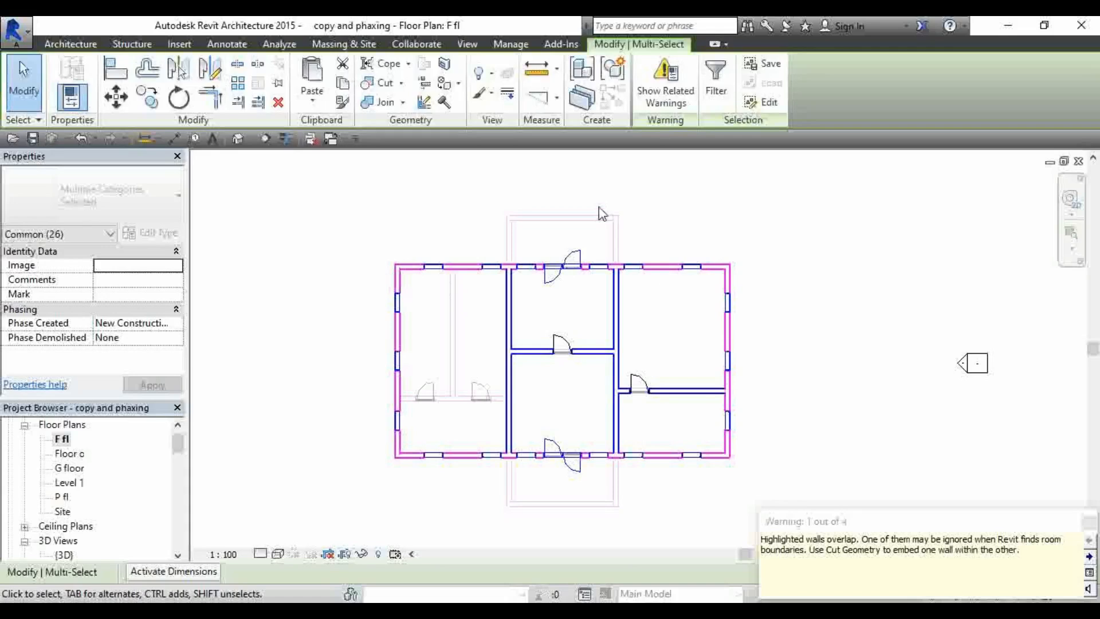
left_click(795, 313)
Examine the pasted walls, doors and windows in the plan and in the 3D view, then return to the F fl floor plan
scroll(590, 334, "up", 2)
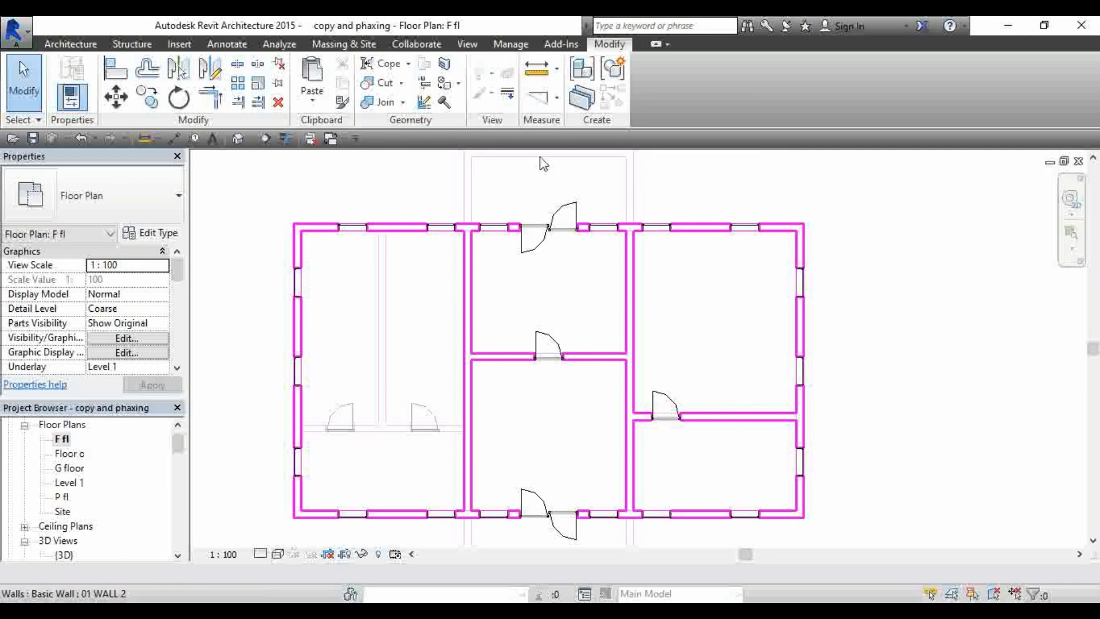
scroll(646, 278, "down", 2)
scroll(625, 319, "up", 1)
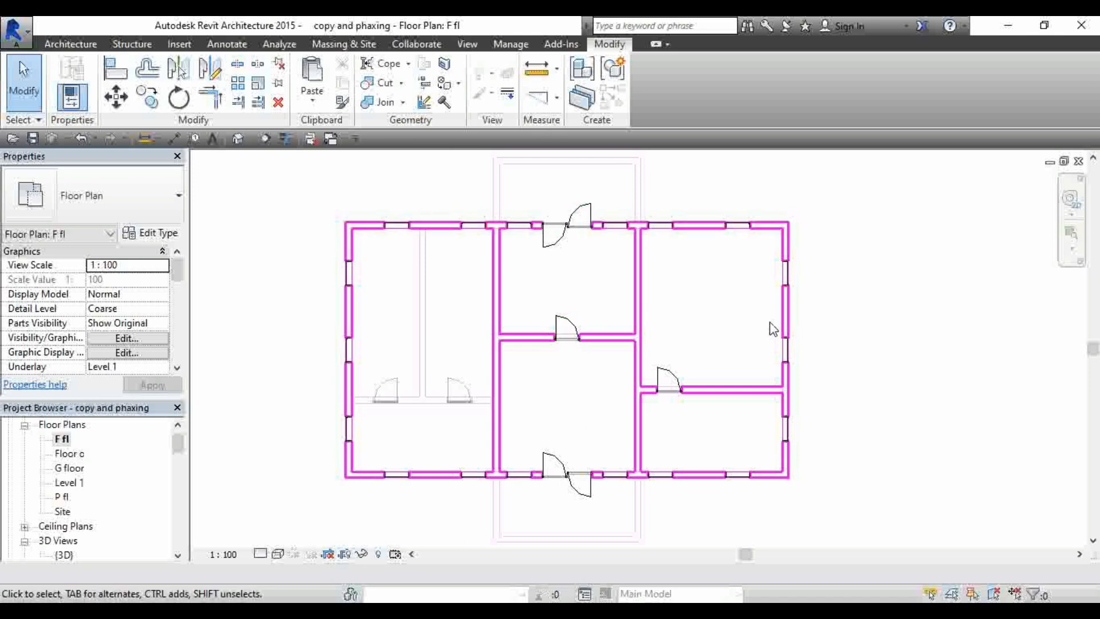
scroll(769, 325, "up", 2)
scroll(596, 247, "down", 1)
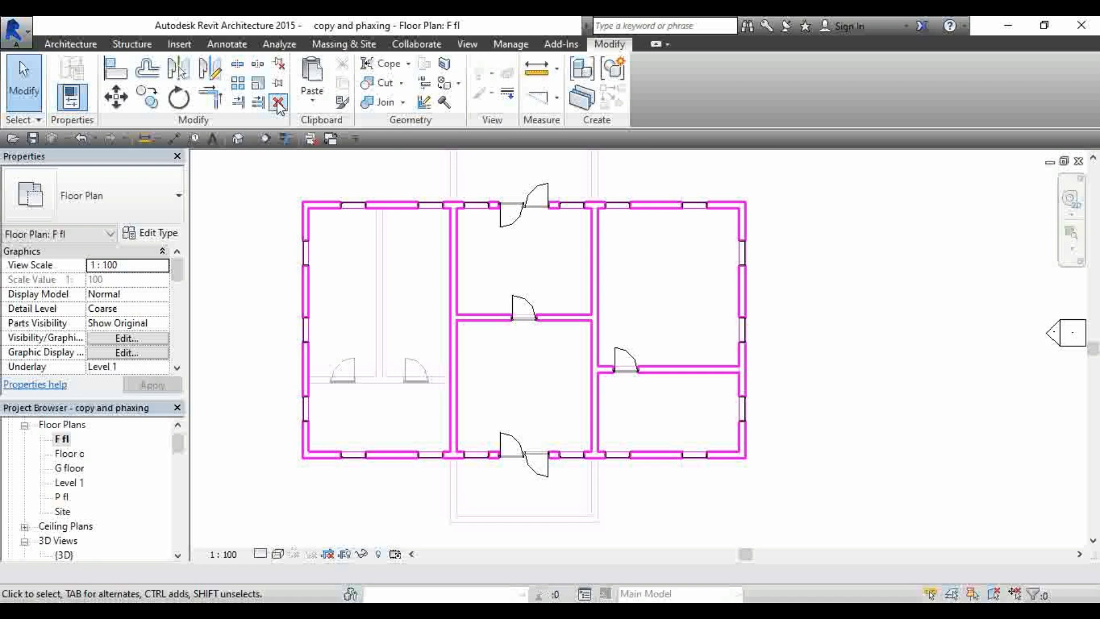
left_click(239, 138)
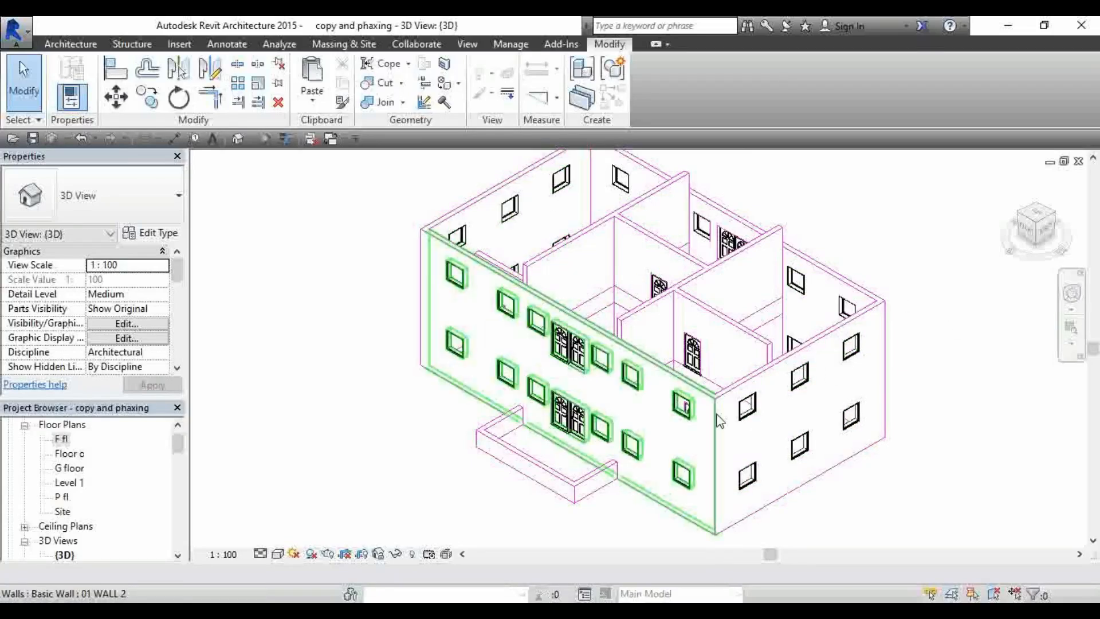
scroll(79, 494, "up", 1)
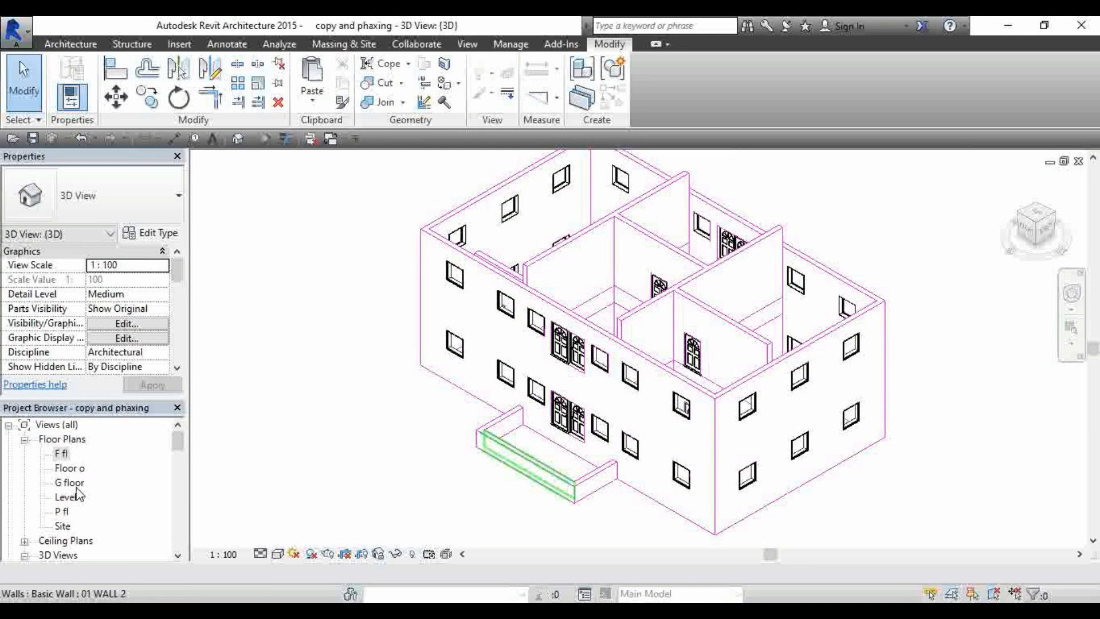
double_click(66, 454)
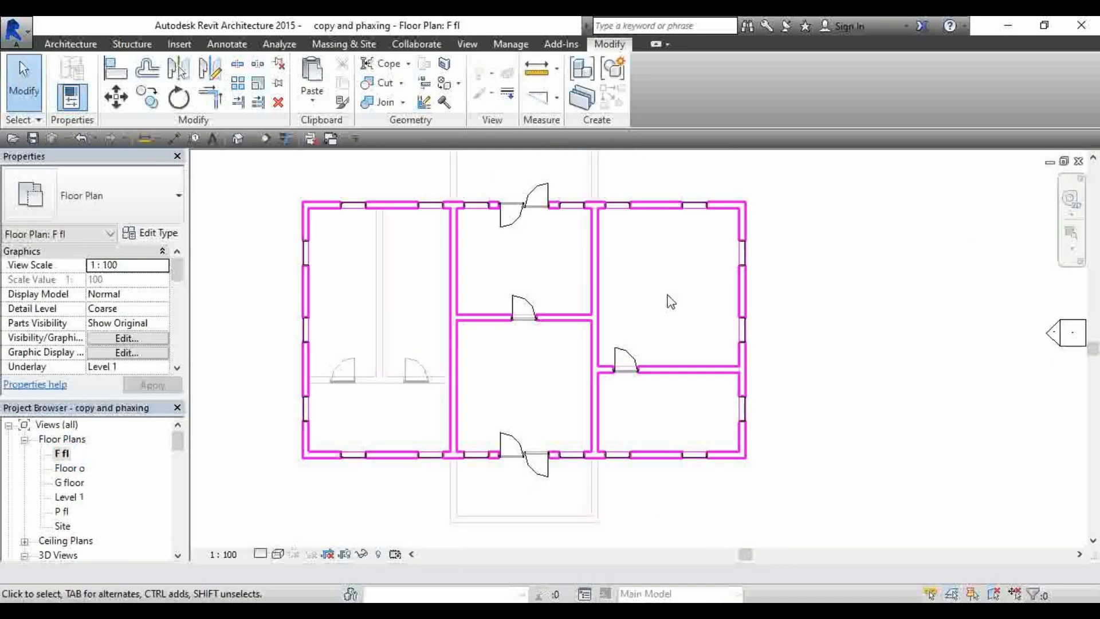
scroll(742, 339, "down", 1)
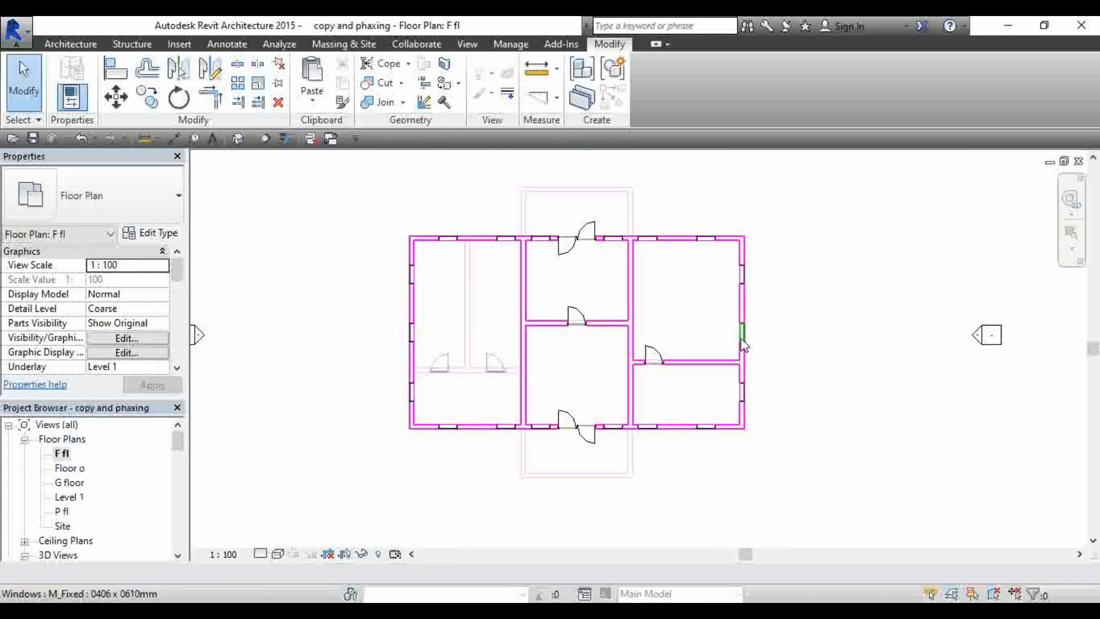
left_click(309, 108)
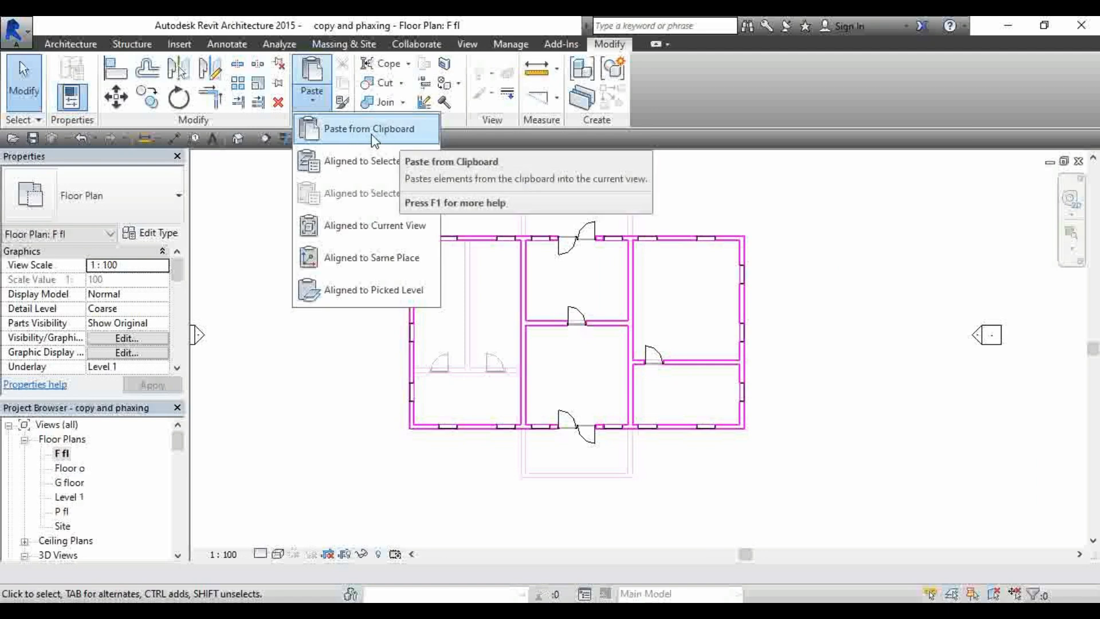
left_click(373, 139)
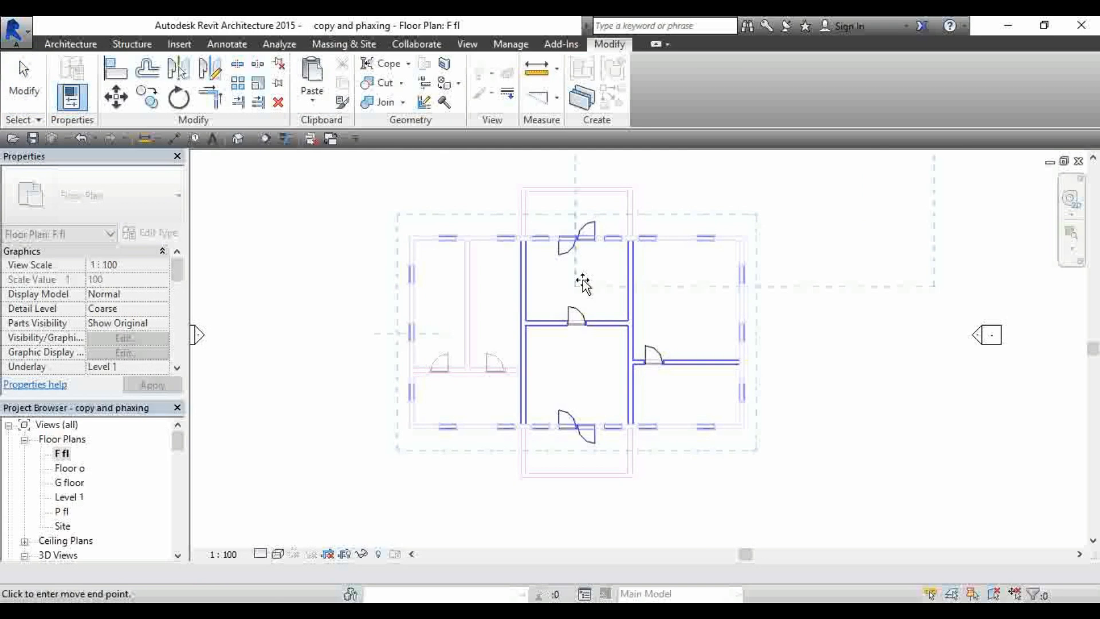
scroll(582, 283, "down", 2)
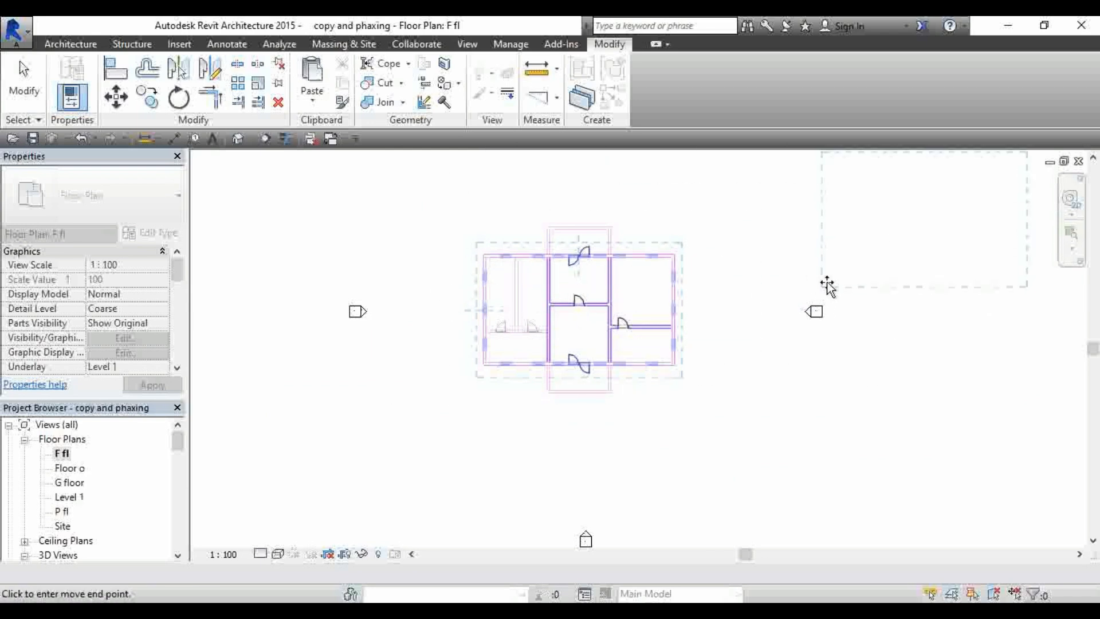
key("Escape")
scroll(498, 246, "up", 2)
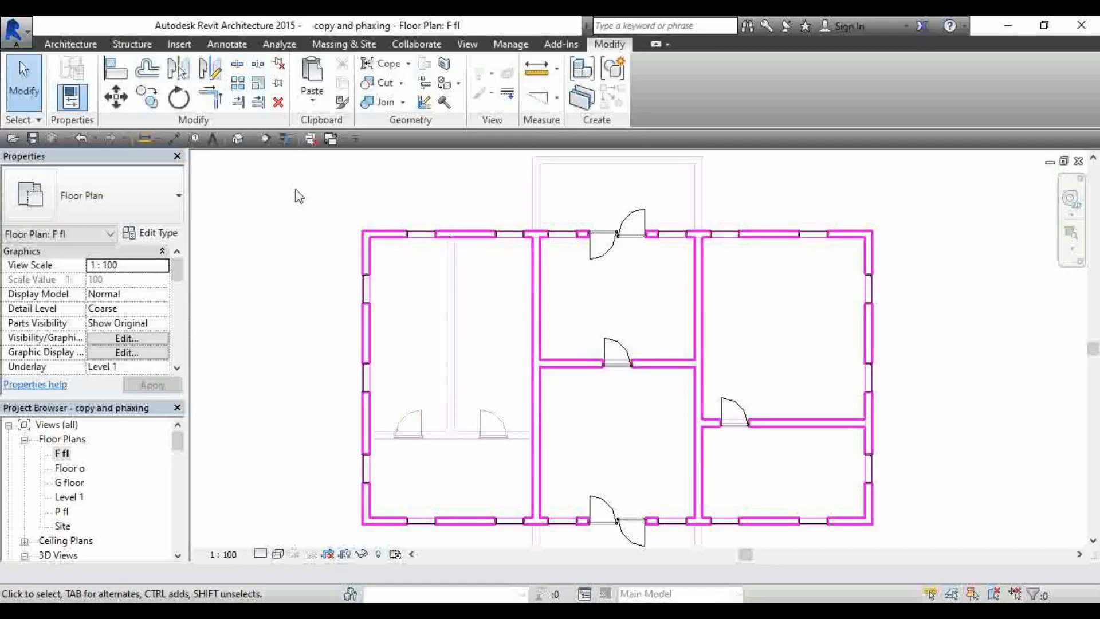
Try to paste the copied elements aligned to selected levels, with F fl as the target level
left_click(313, 97)
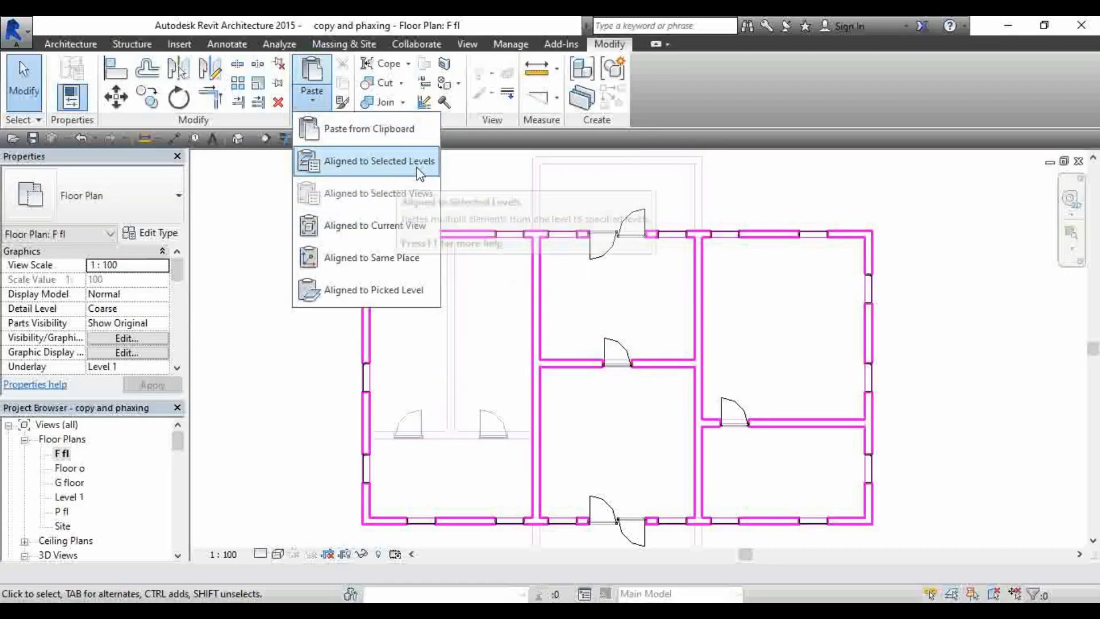
left_click(391, 166)
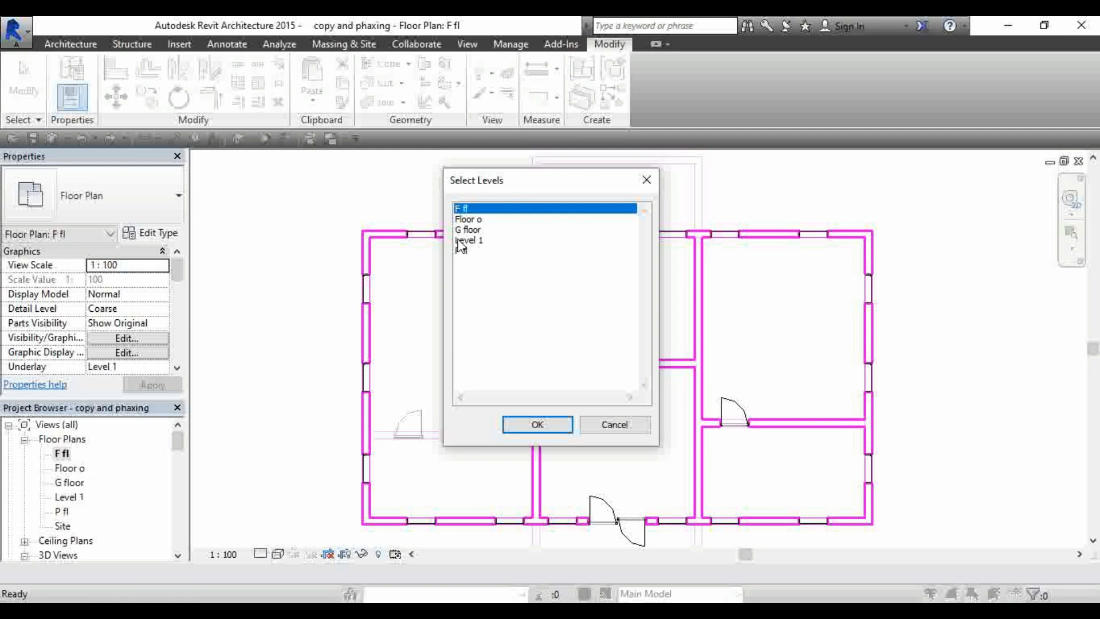
left_click(543, 431)
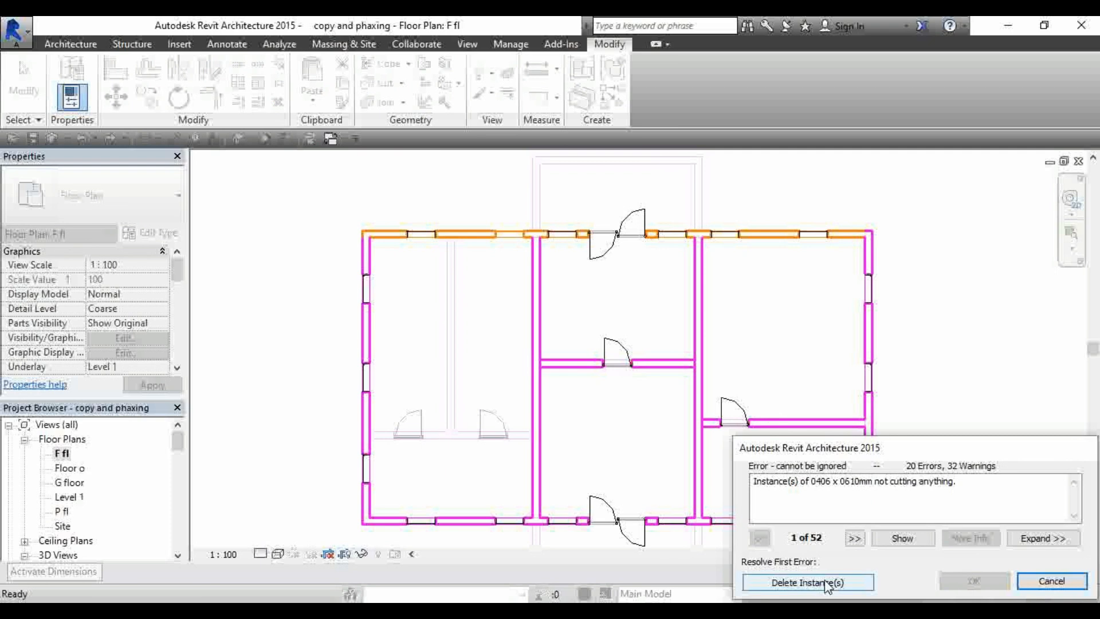
left_click(1053, 581)
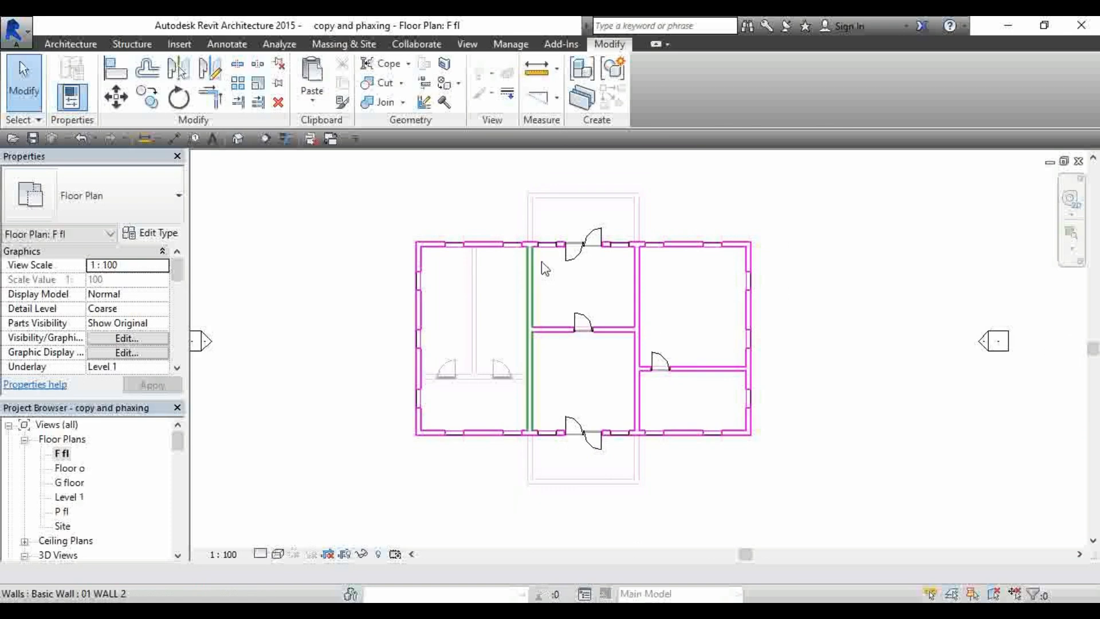
scroll(641, 222, "down", 3)
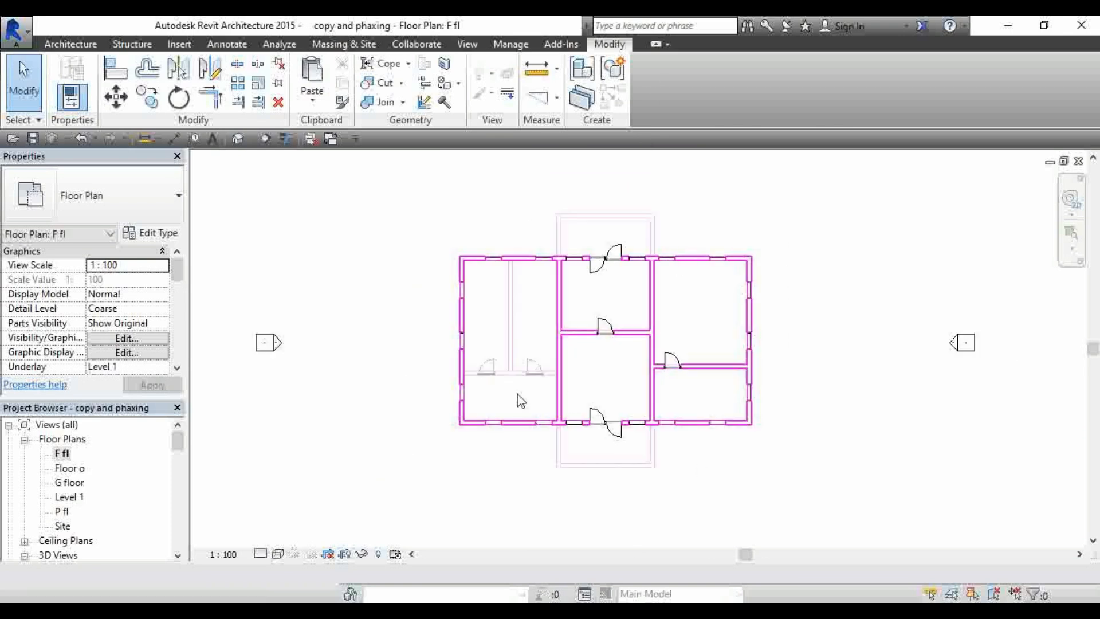
scroll(487, 348, "down", 1)
scroll(582, 288, "up", 1)
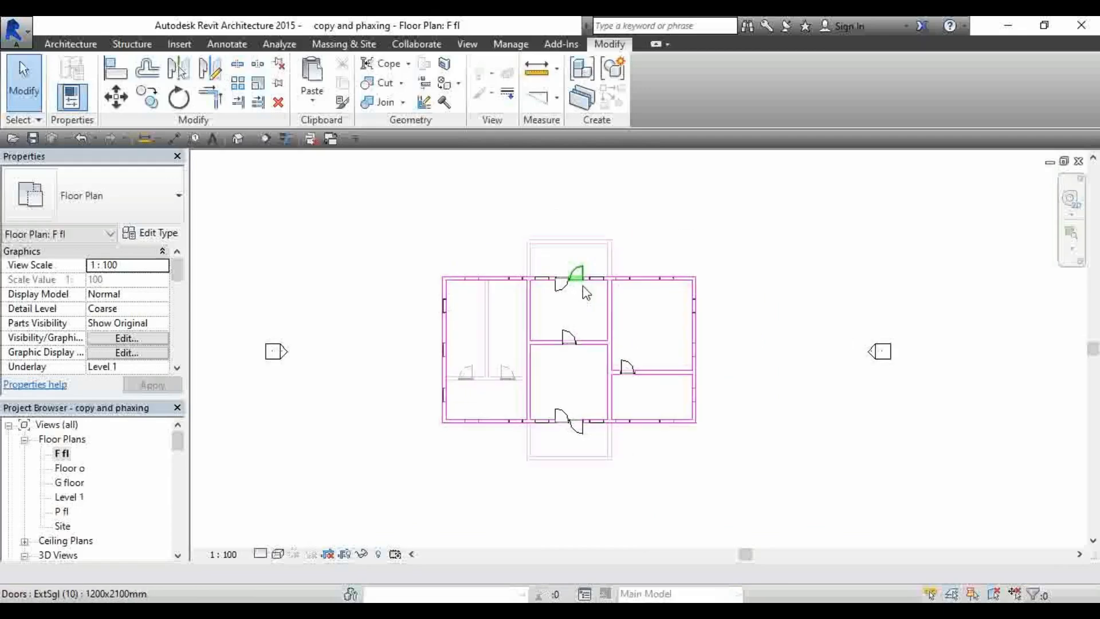
scroll(634, 336, "down", 3)
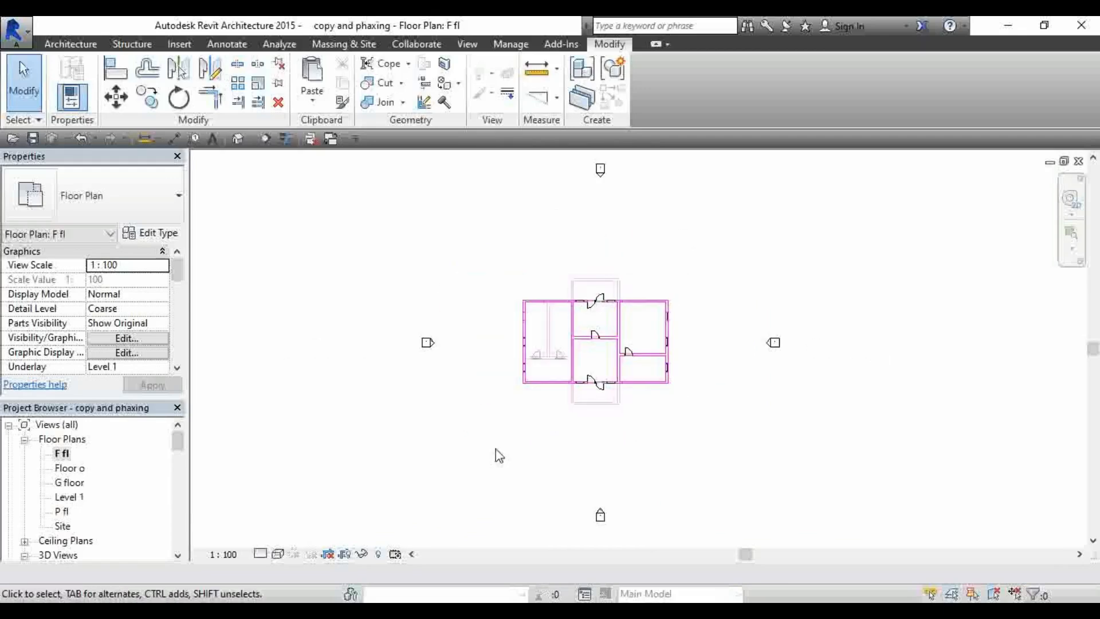
scroll(680, 357, "up", 1)
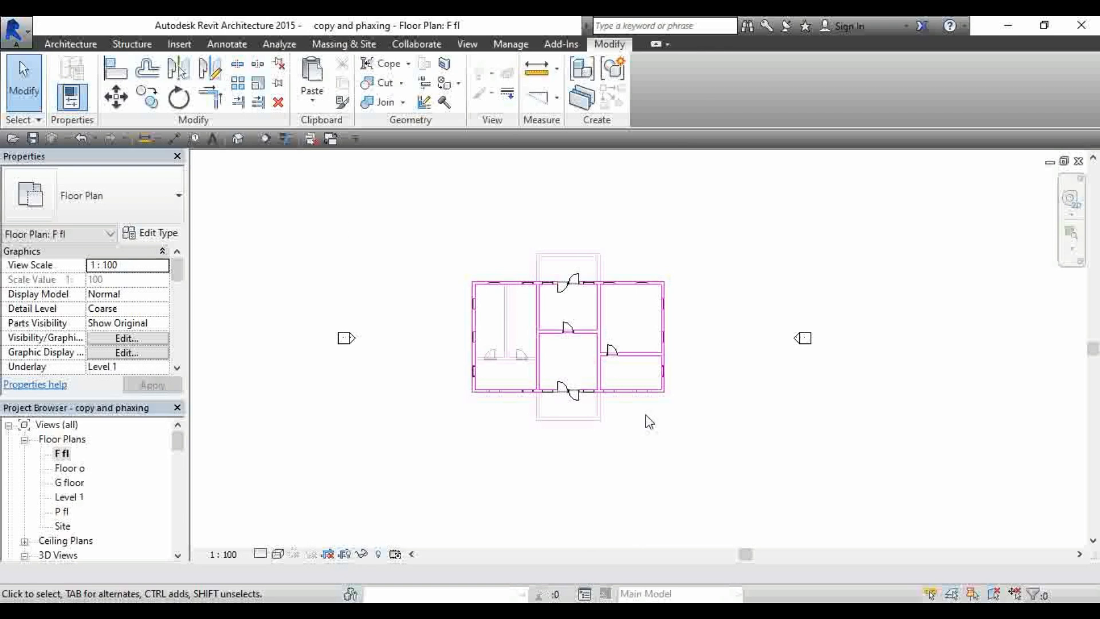
scroll(517, 343, "up", 3)
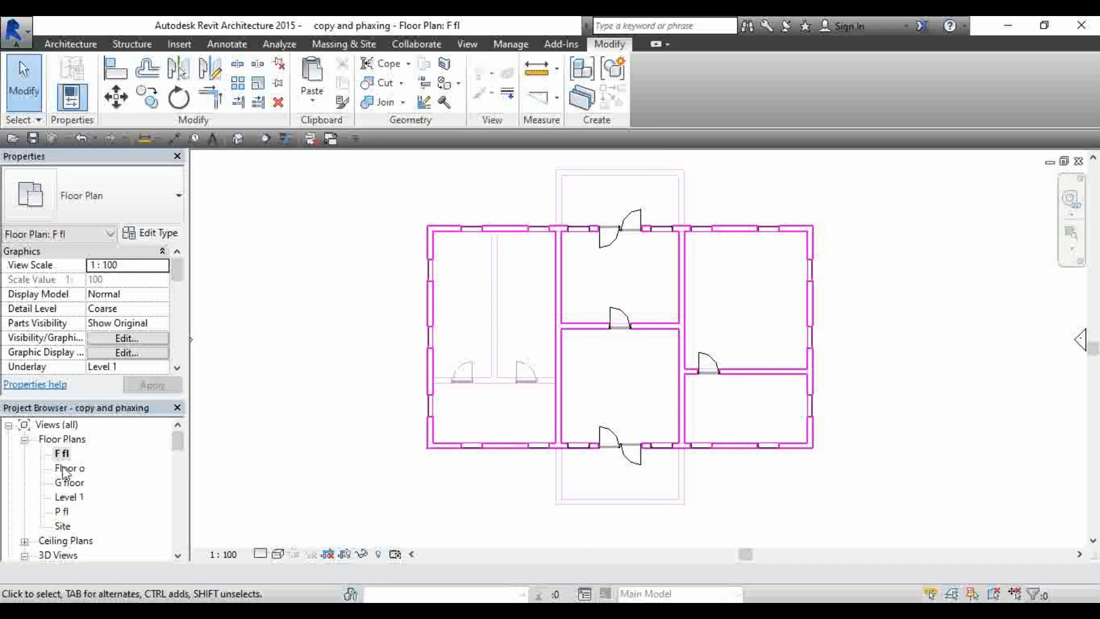
Copy the west wing's north-south partition and its two-door cross wall from the G floor plan to the clipboard, and open the F fl plan
double_click(70, 482)
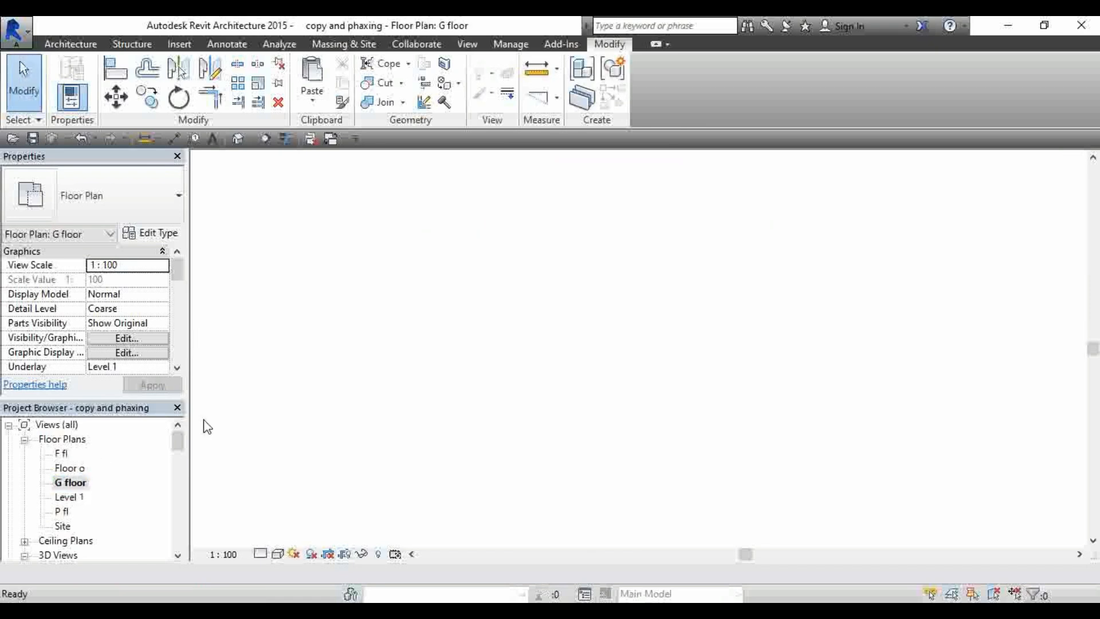
left_click(545, 273)
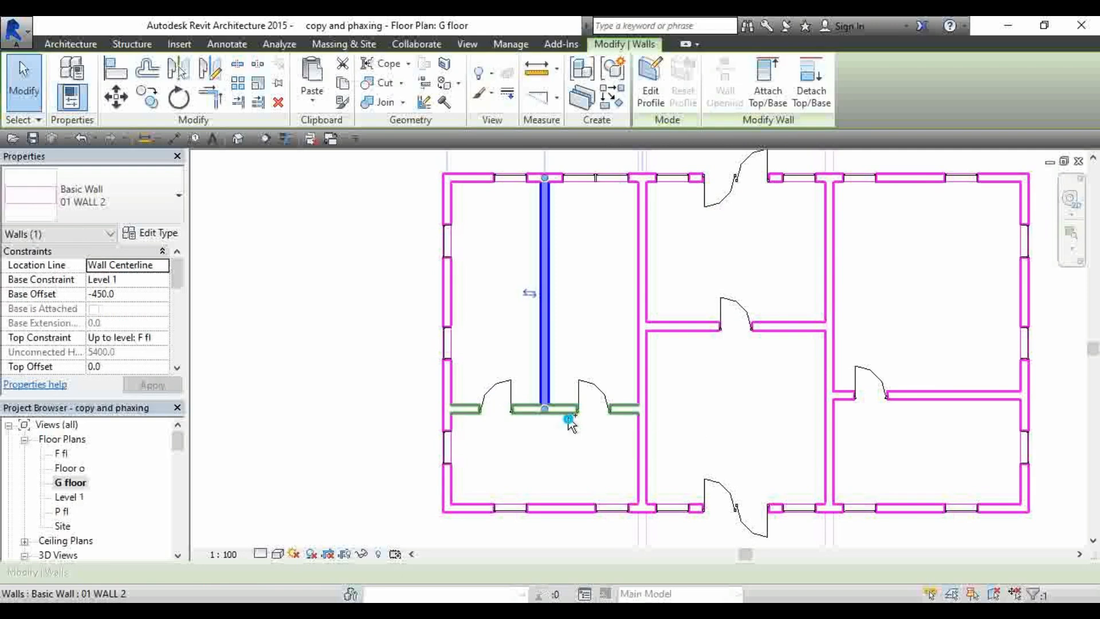
left_click(571, 417, "ctrl")
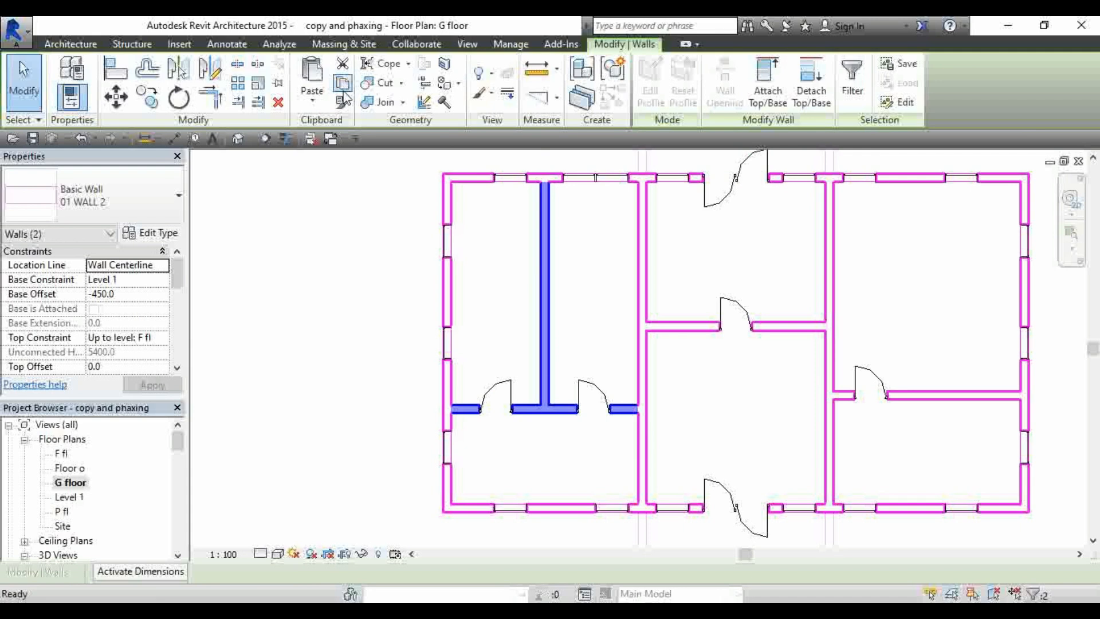
double_click(61, 453)
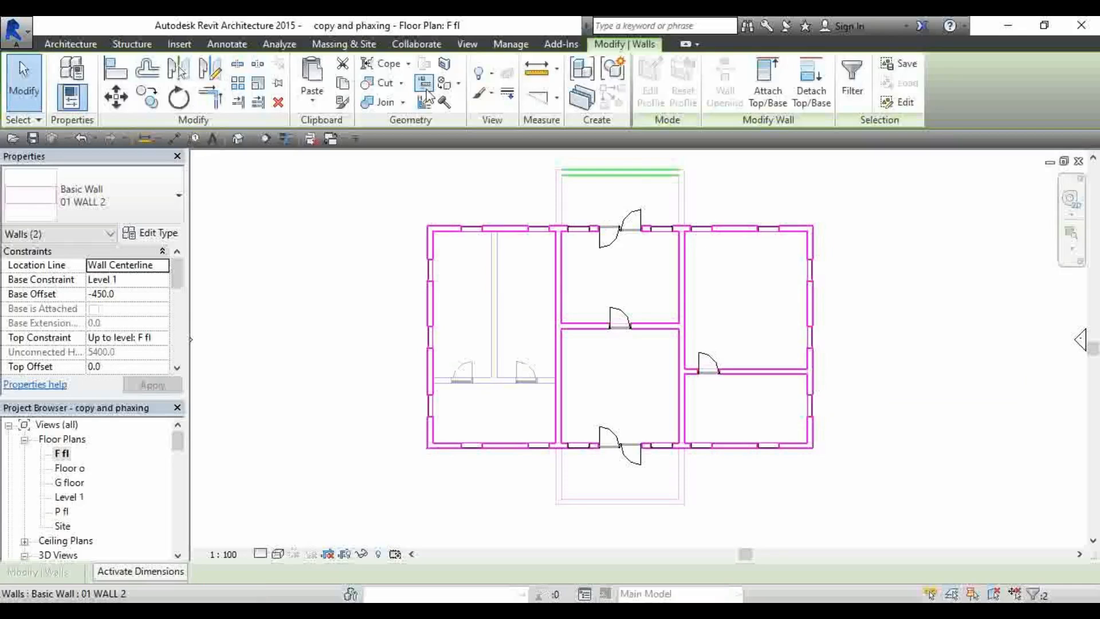
left_click(313, 99)
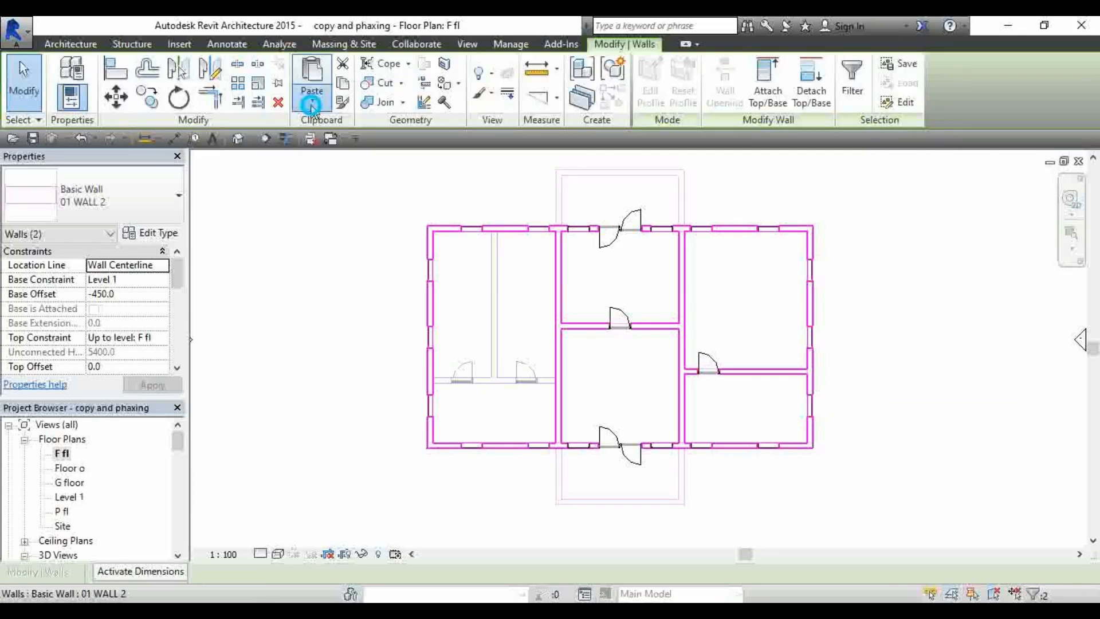
left_click(237, 235)
left_click(272, 229)
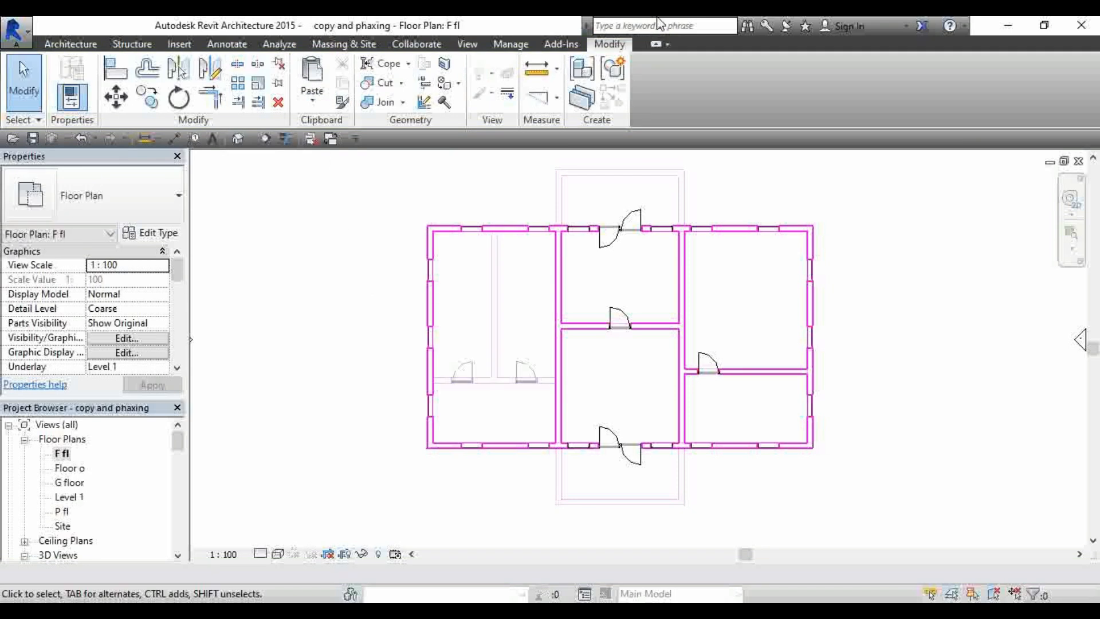
Paste the two copied walls aligned to selected levels with F fl as the target, and undo that paste
left_click(312, 101)
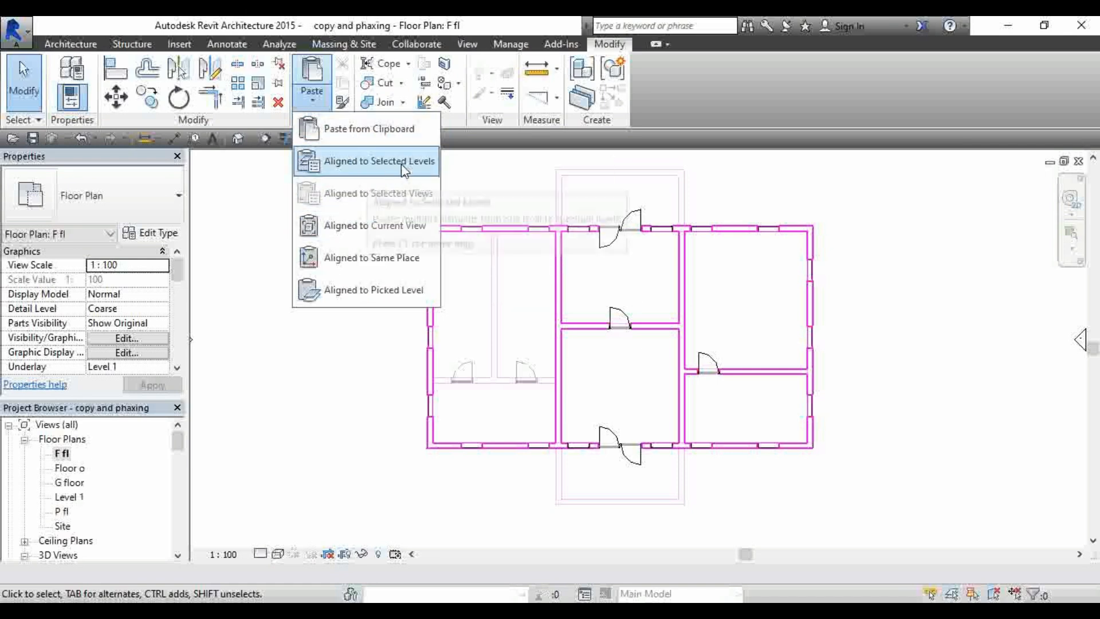
left_click(338, 163)
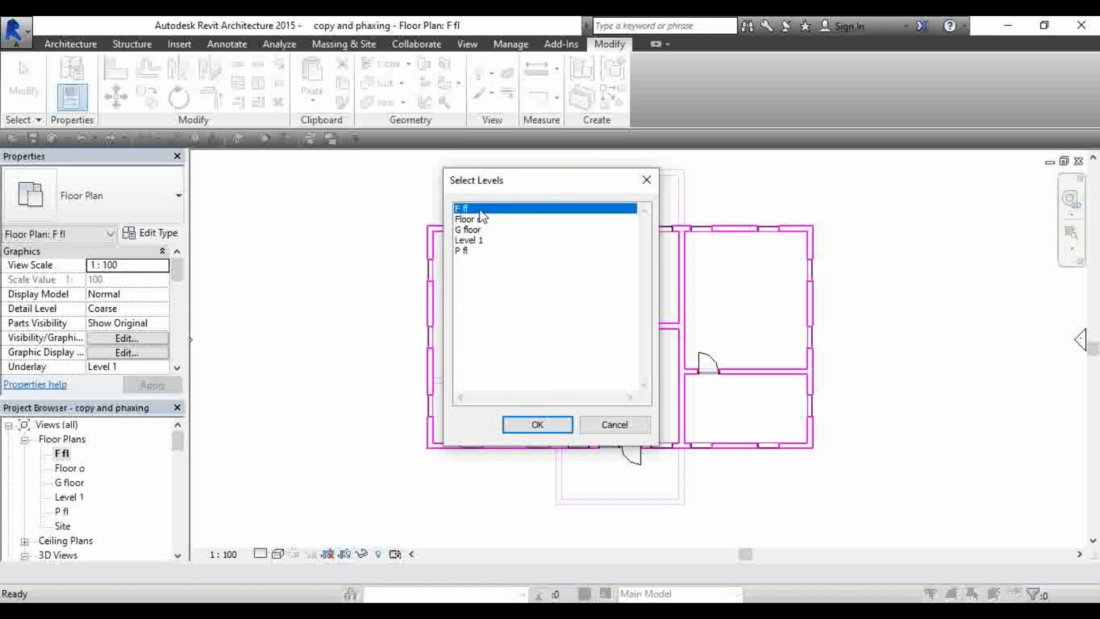
left_click(551, 425)
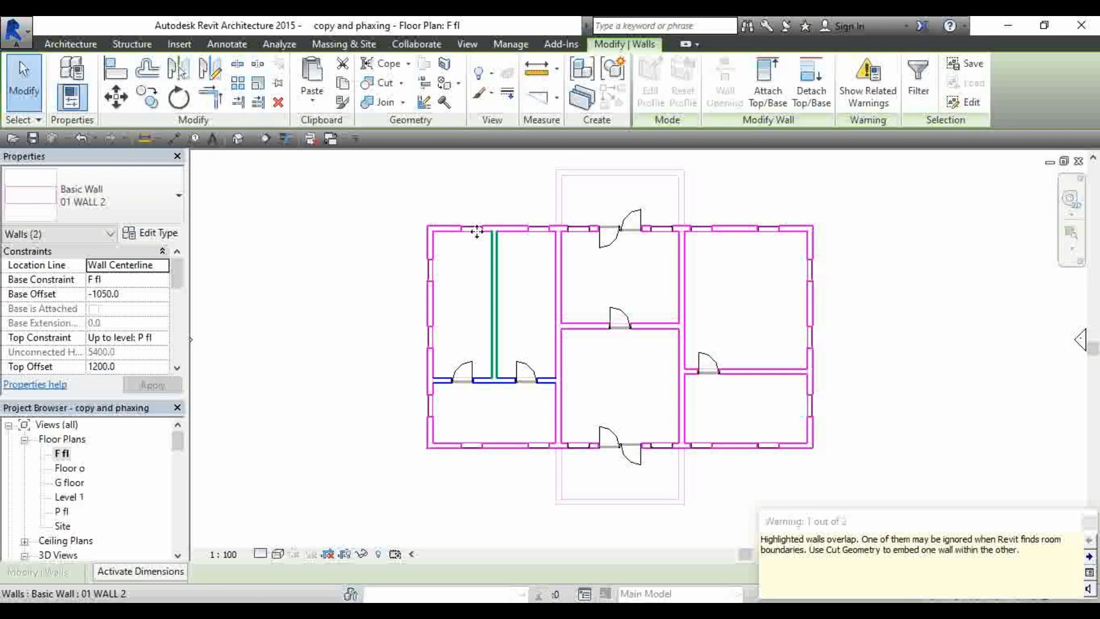
left_click(515, 319)
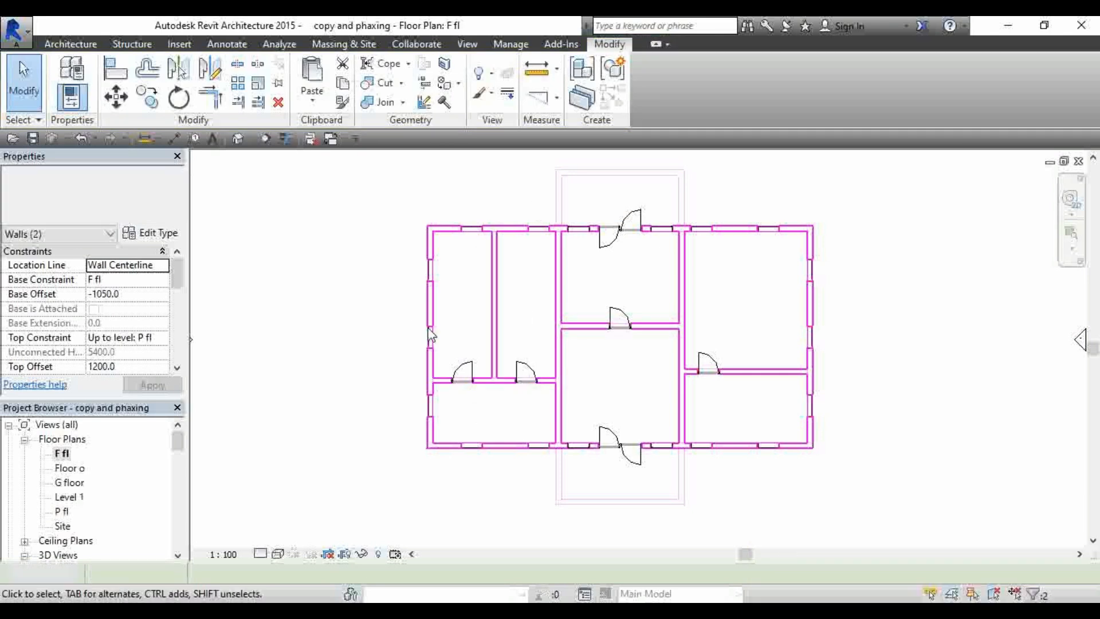
left_click(470, 338)
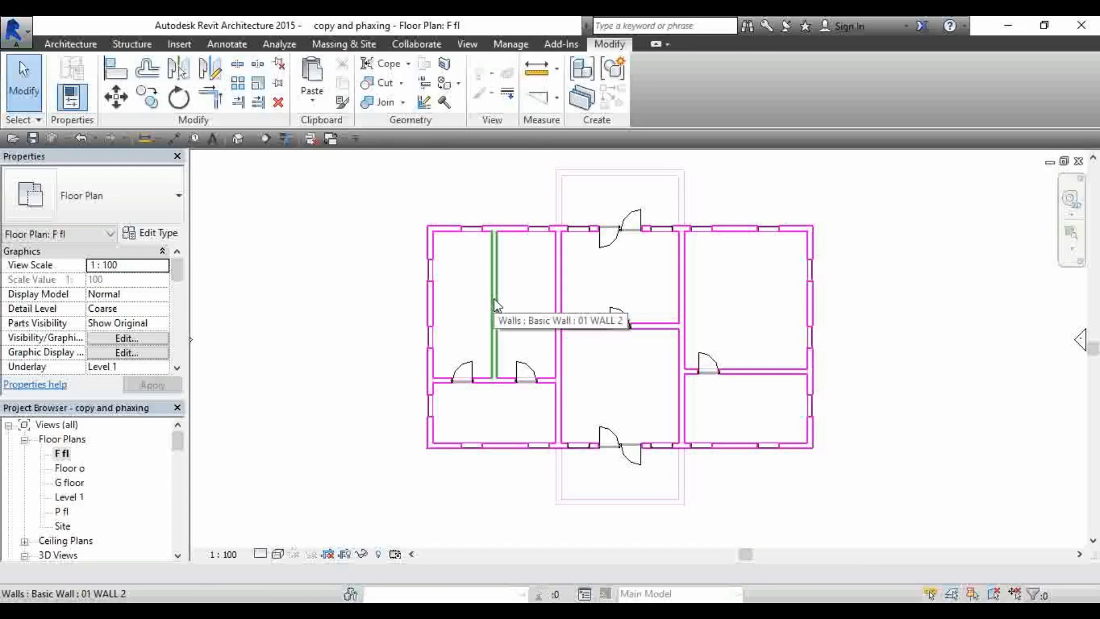
key("ctrl+z")
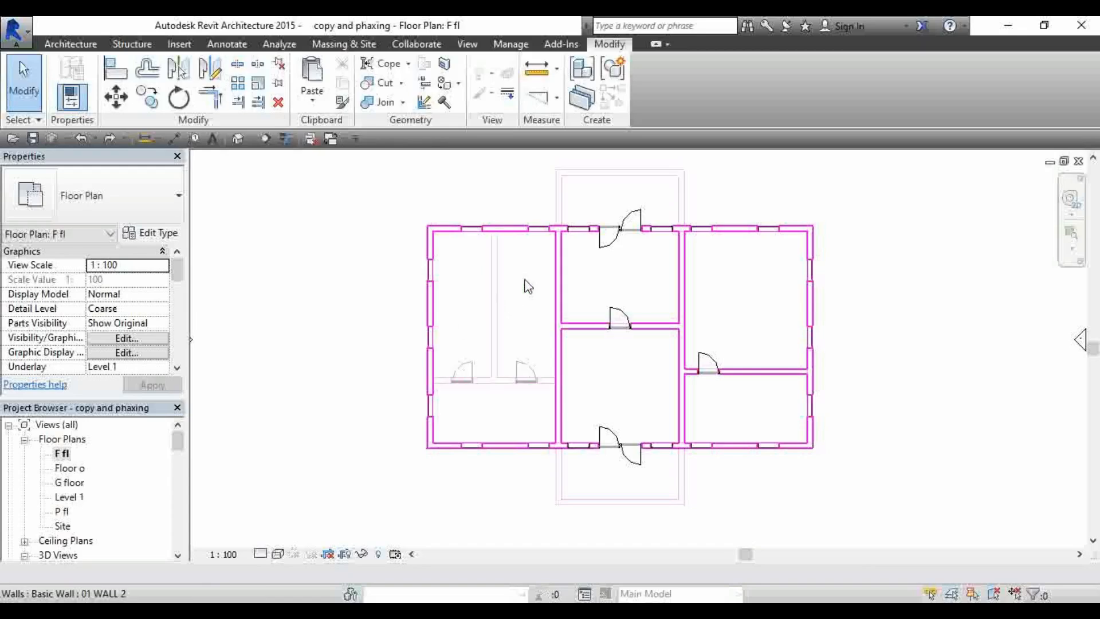
scroll(457, 286, "down", 2)
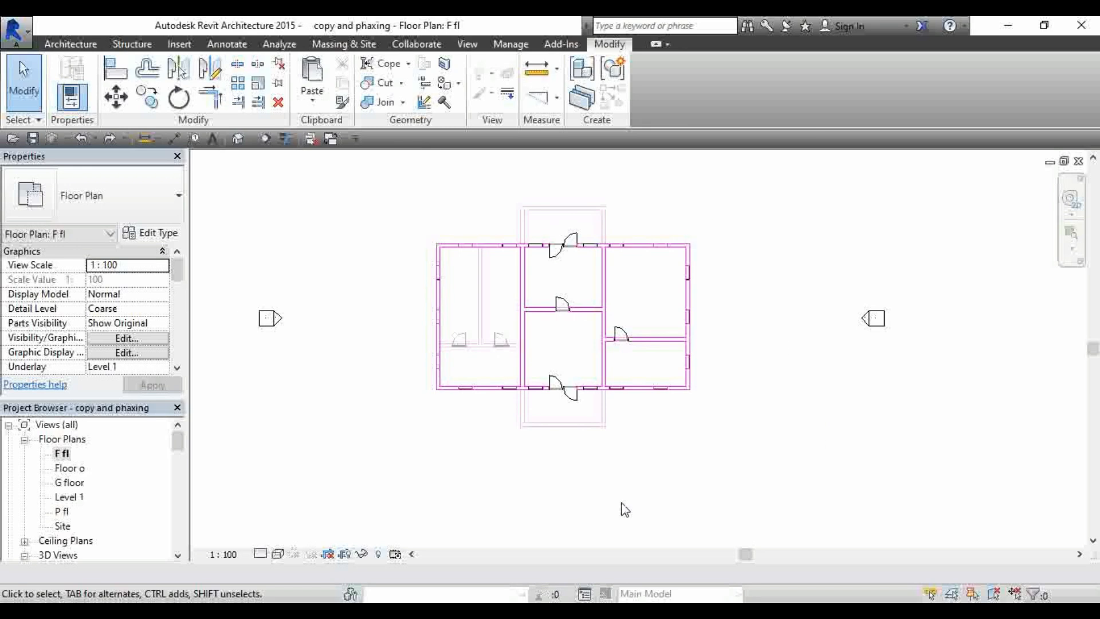
scroll(713, 373, "down", 3)
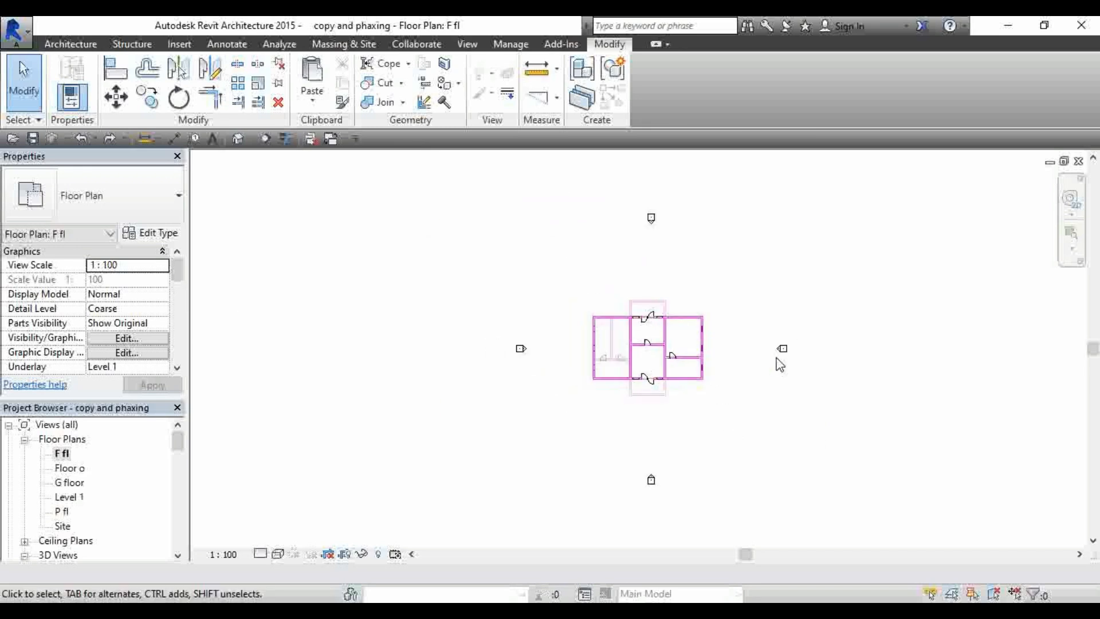
scroll(780, 365, "up", 2)
scroll(672, 351, "down", 1)
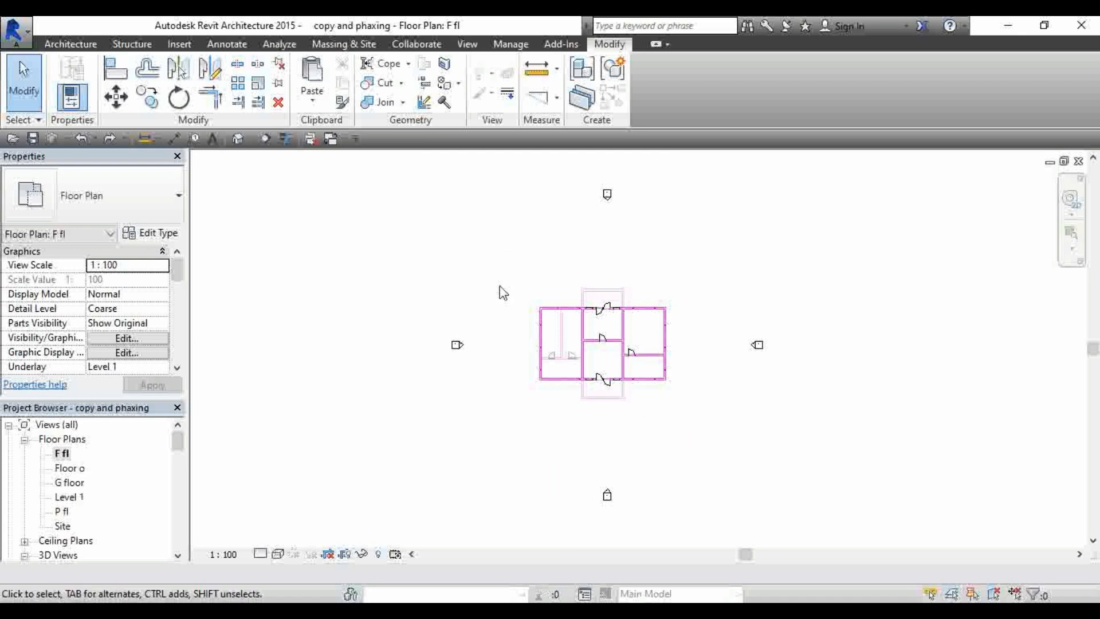
scroll(516, 244, "down", 2)
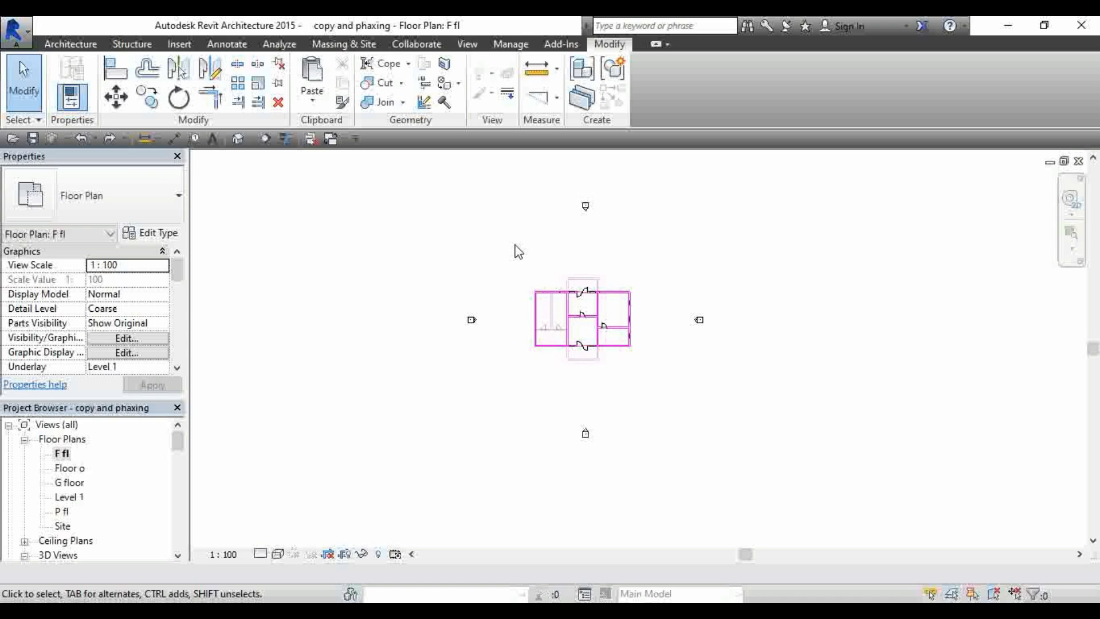
scroll(580, 313, "up", 3)
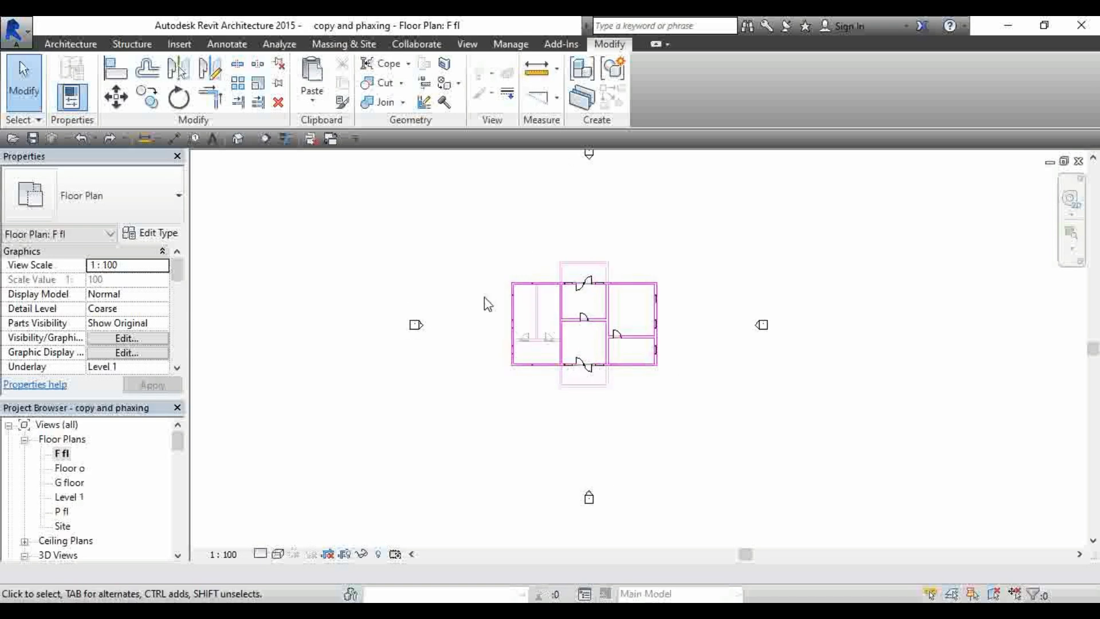